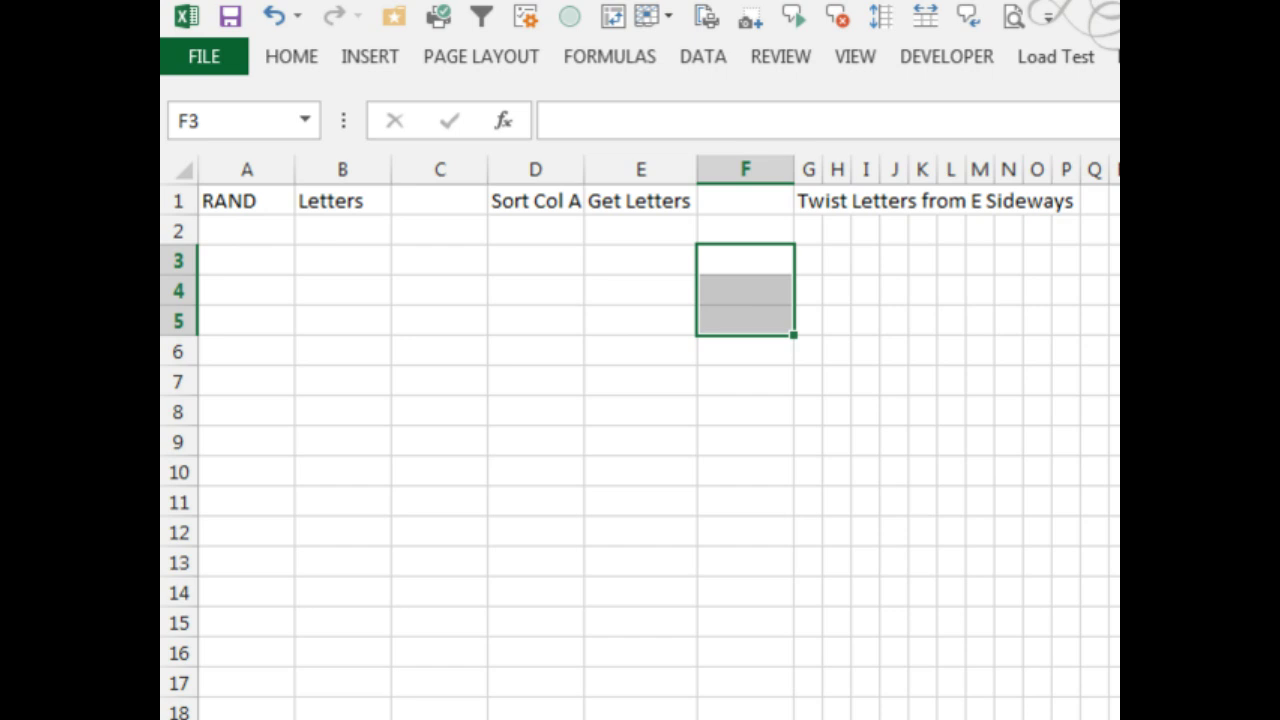
Enter =CHAR(ROW(A65)) in B2 and fill it down to B27 to list A through Z.
{"action": "left_click", "coordinate": [355, 238]}
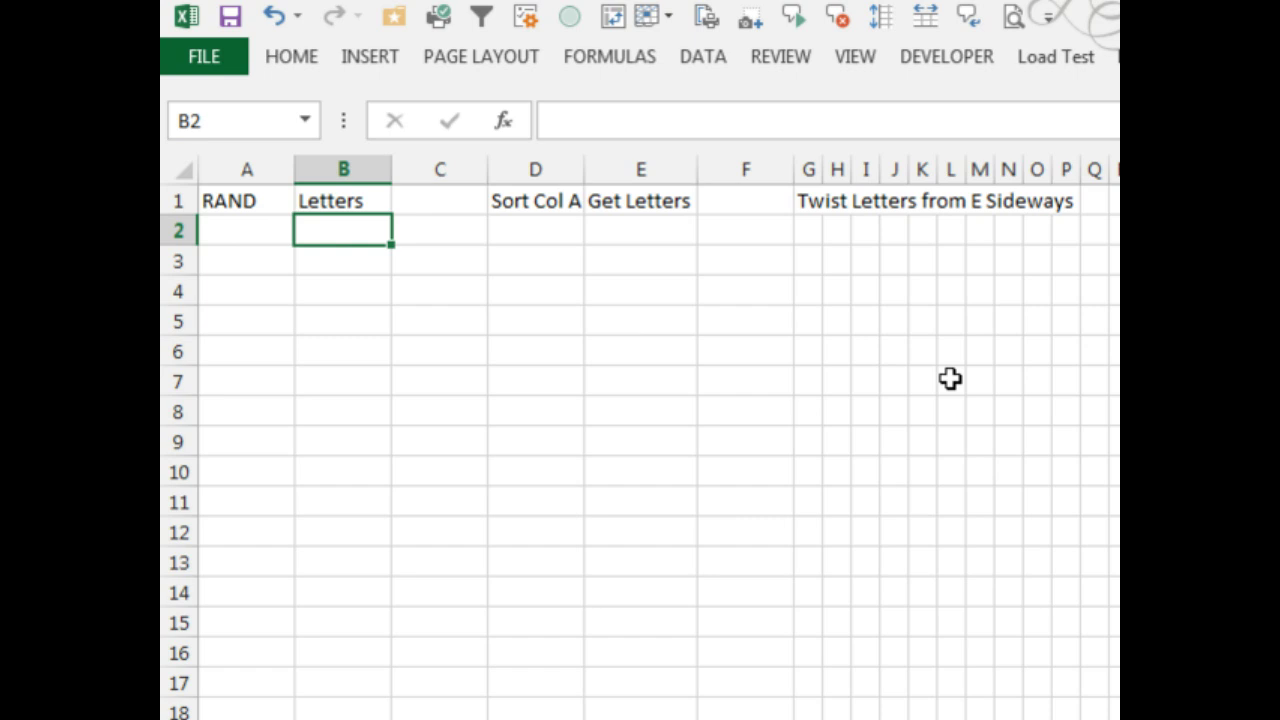
{"action": "type", "text": "=CHAR"}
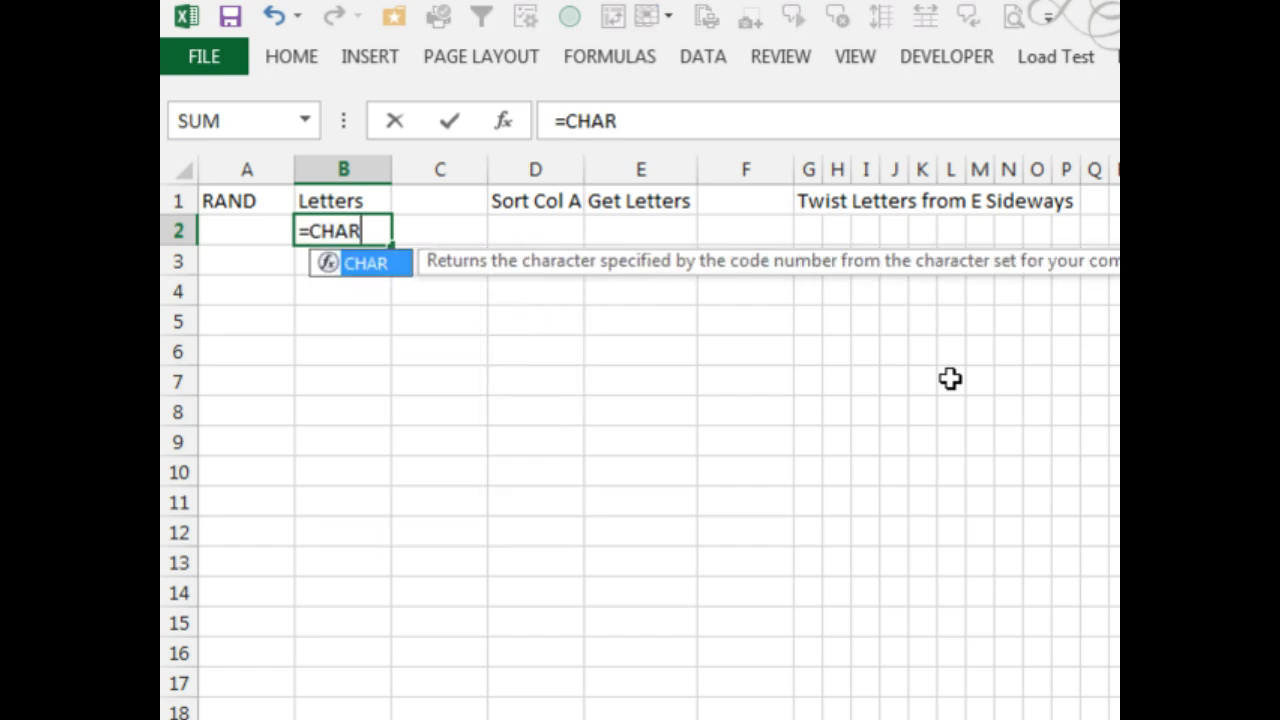
{"action": "type", "text": "("}
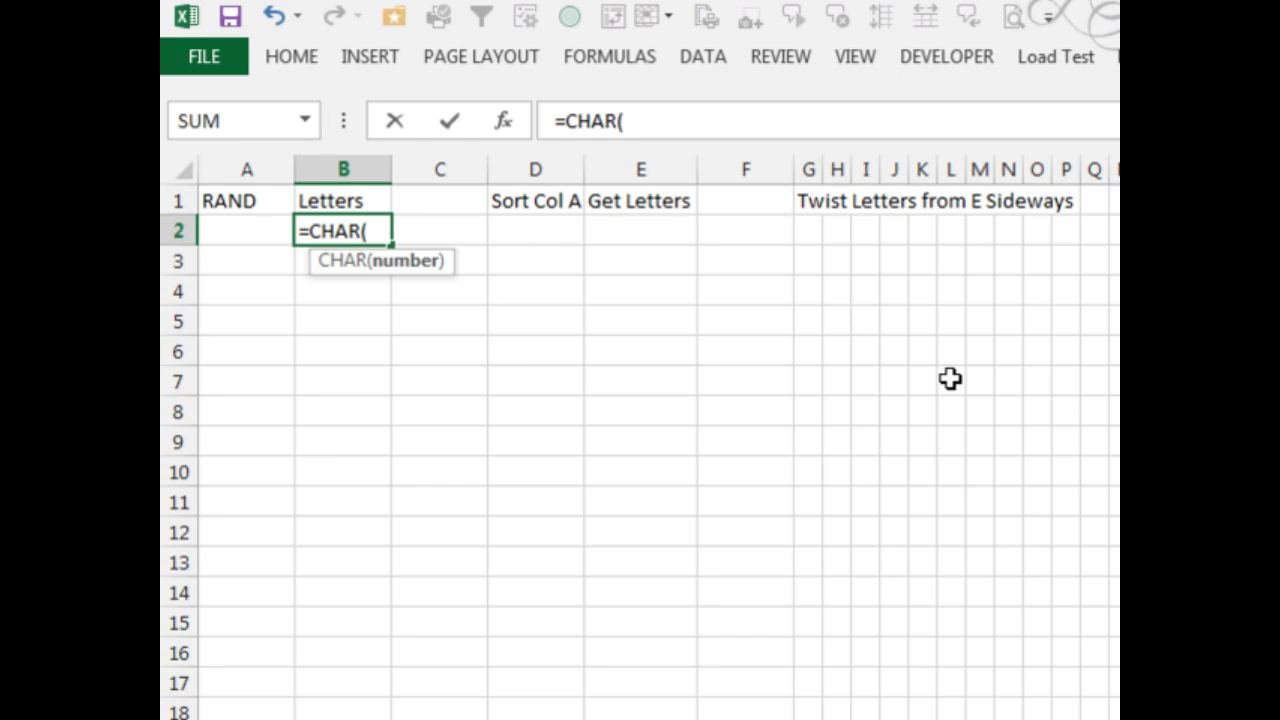
{"action": "type", "text": "ROW(A"}
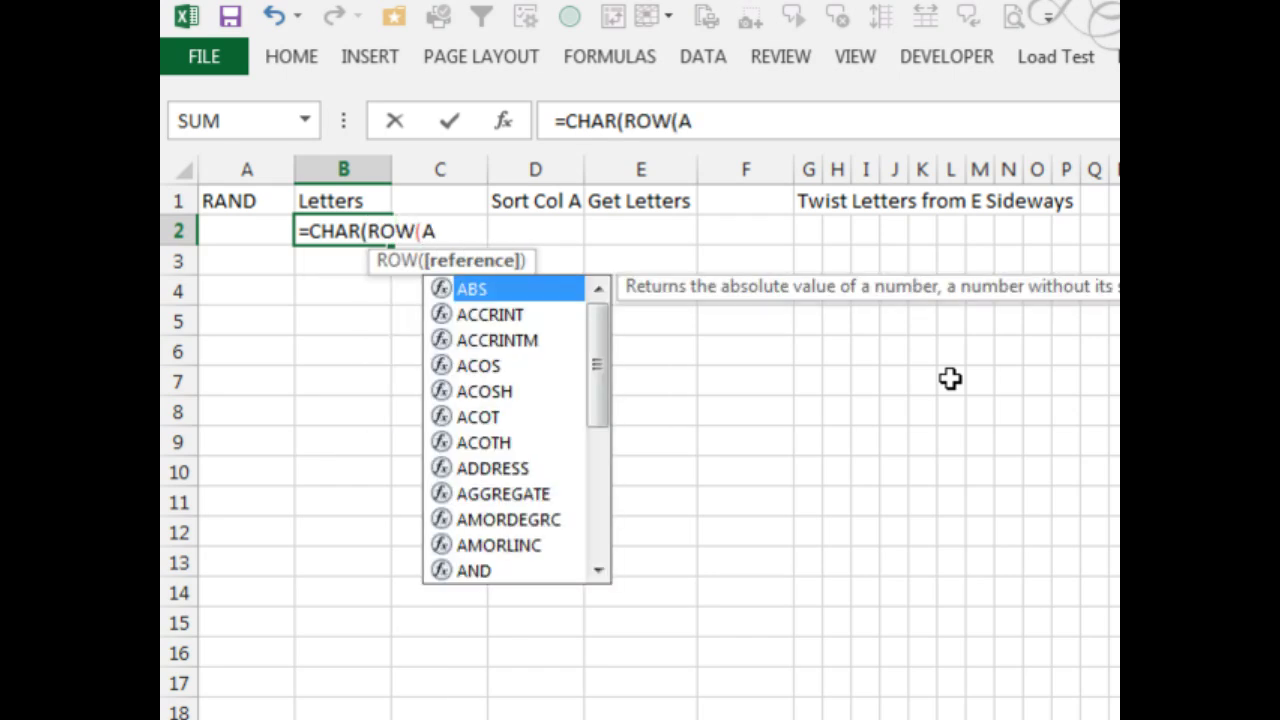
{"action": "type", "text": "65))"}
{"action": "key", "text": "ctrl+Return"}
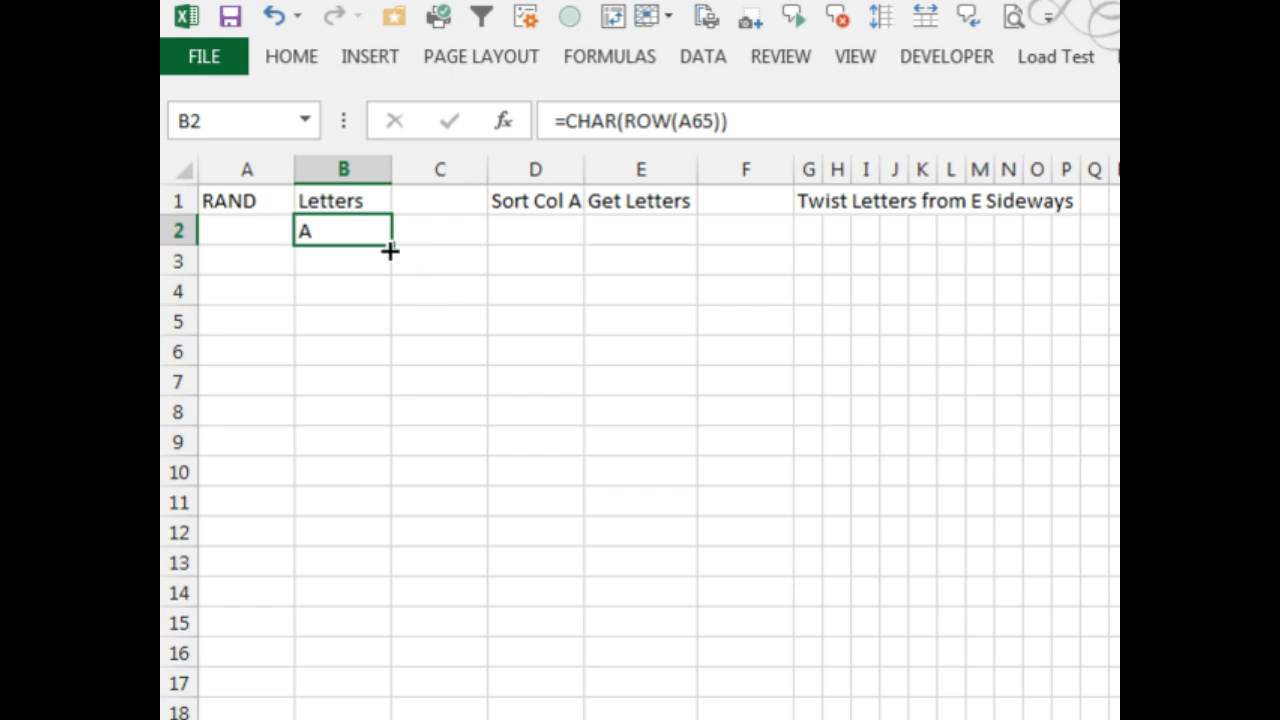
{"action": "left_click_drag", "start_coordinate": [391, 245], "coordinate": [380, 715]}
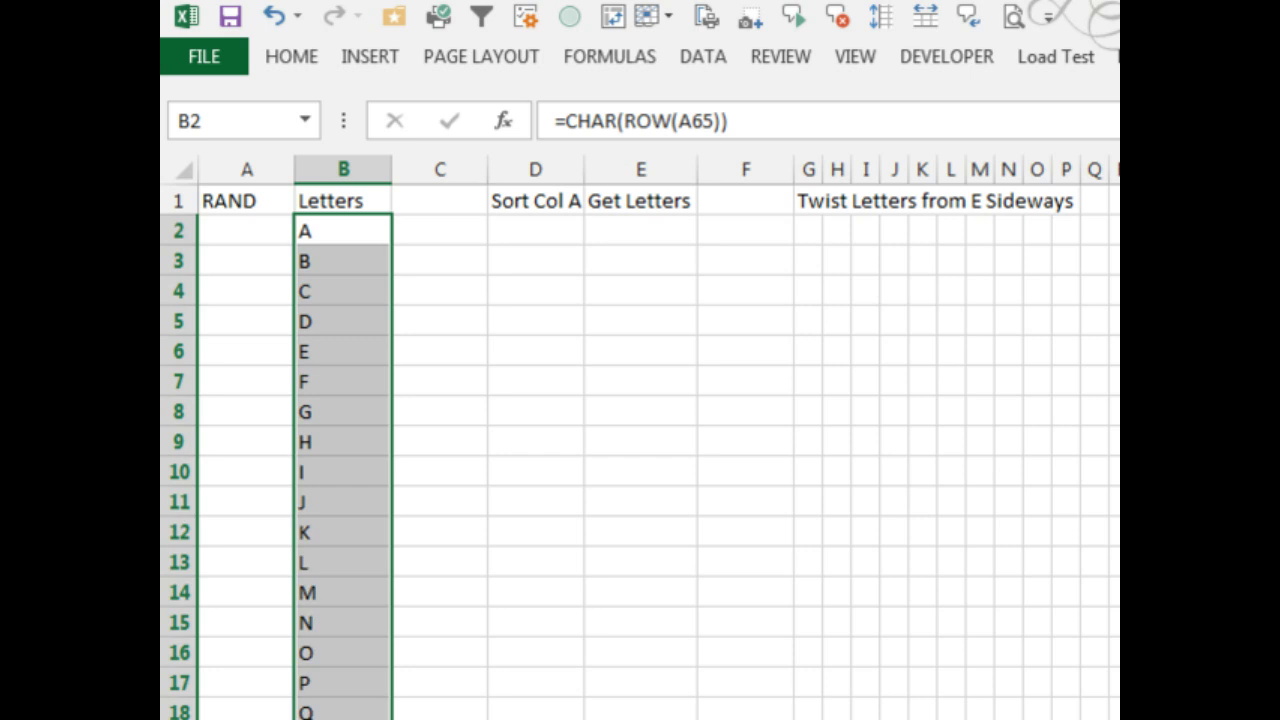
Put =RAND() in A2 and fill it down to A27.
{"action": "key", "text": "Left"}
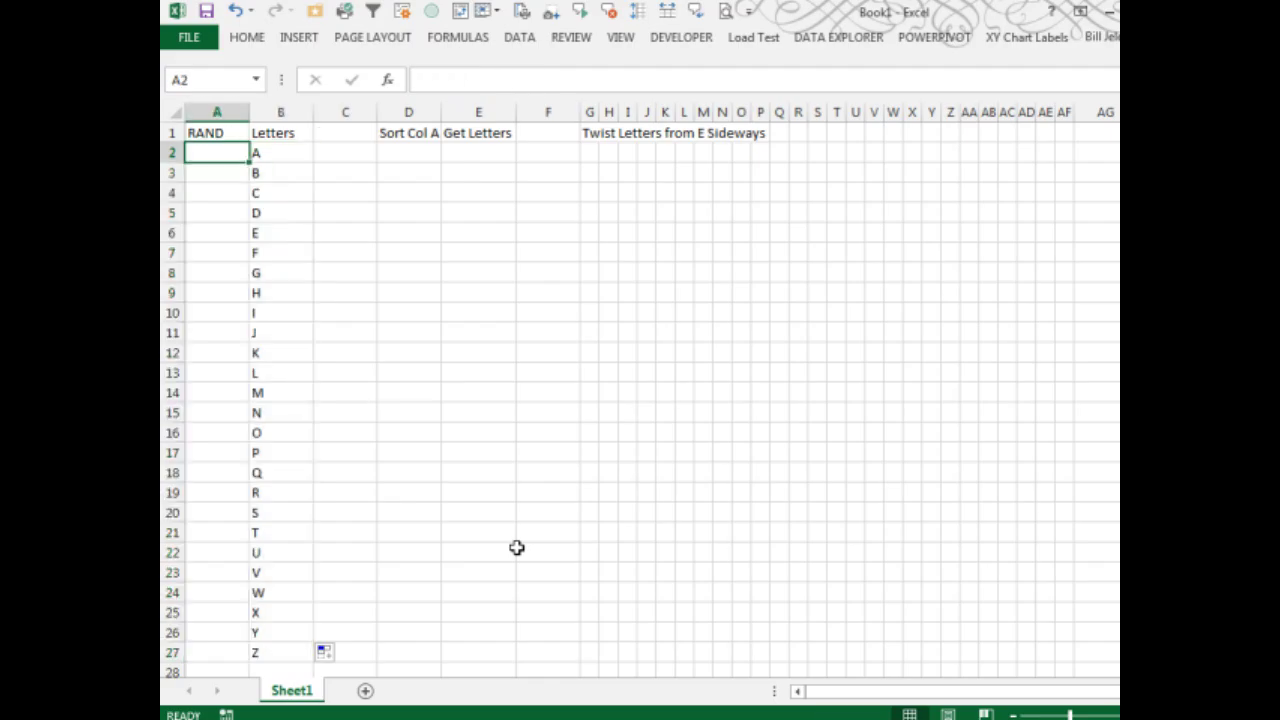
{"action": "type", "text": "=RAND()"}
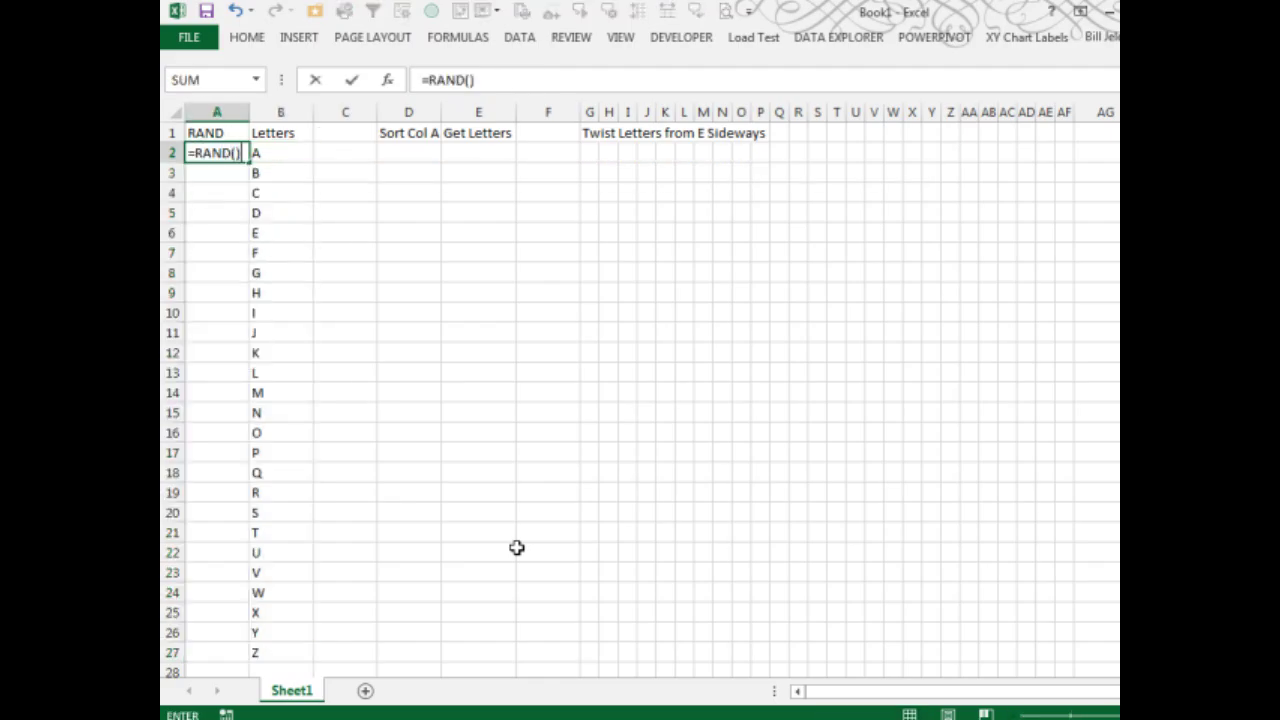
{"action": "key", "text": "ctrl+Return"}
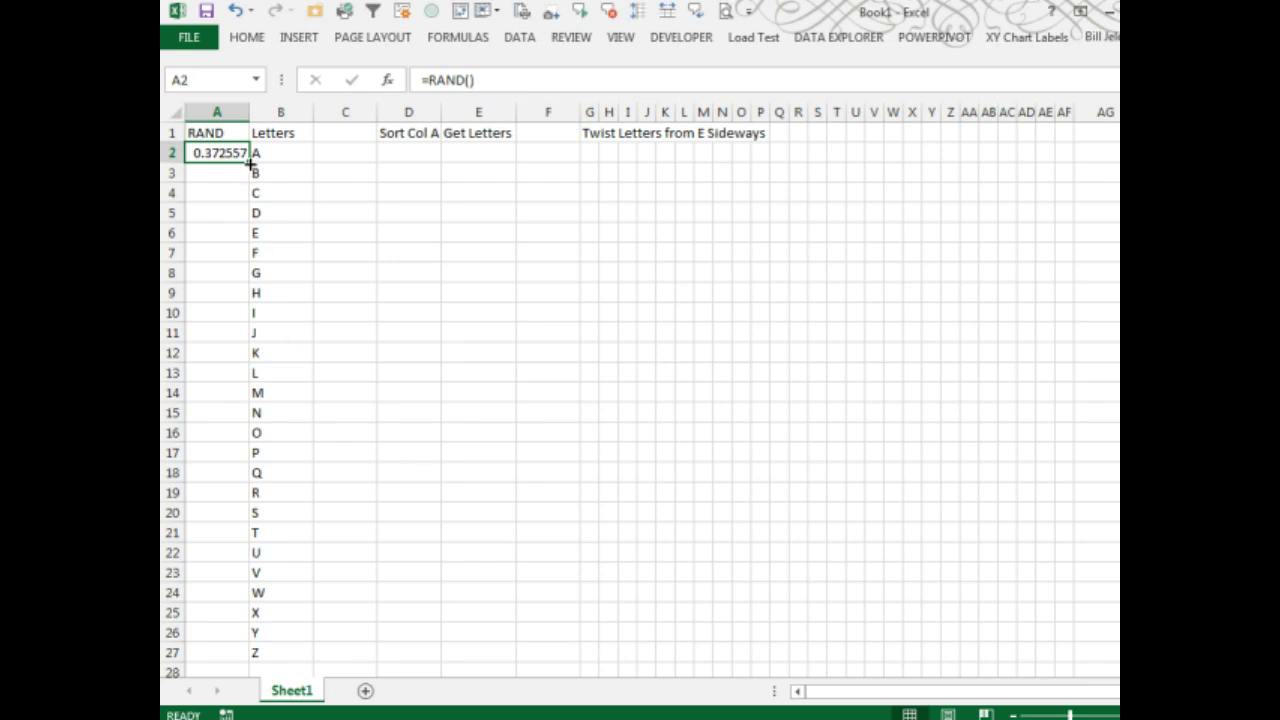
{"action": "double_click", "coordinate": [248, 163]}
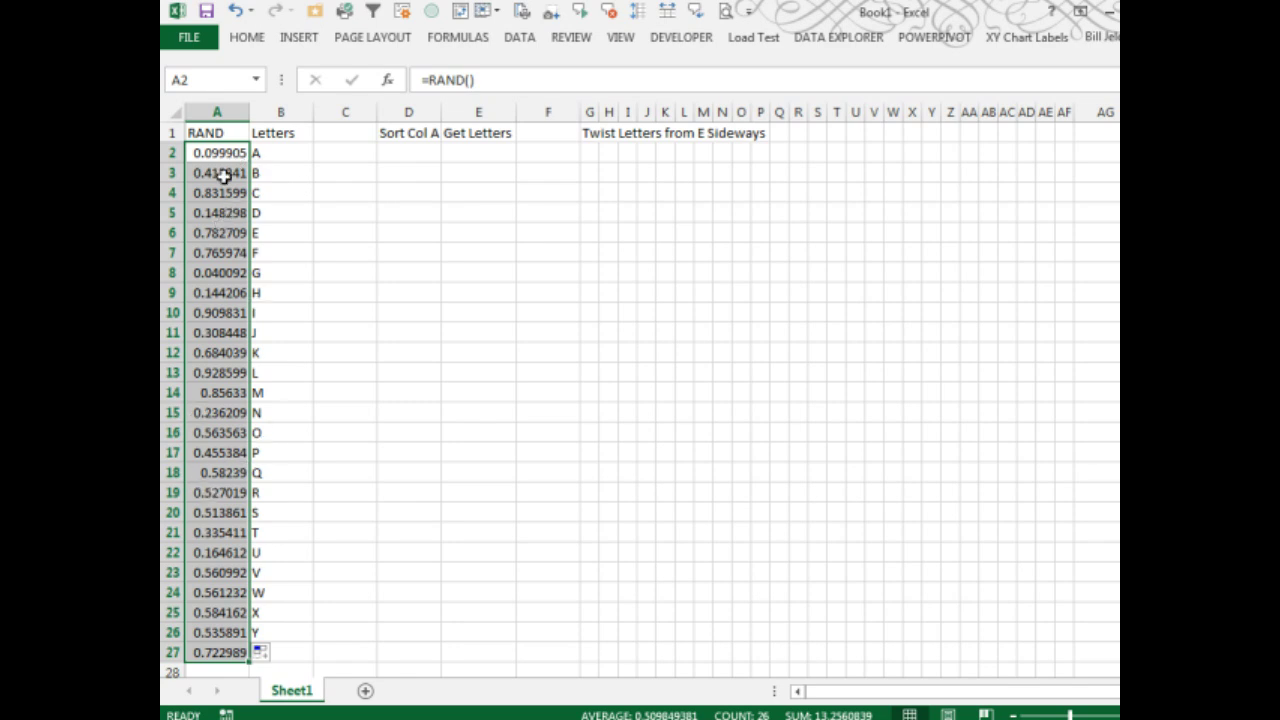
Enter =SMALL($A$2:$A$27,ROW(A1)) in D2 and fill it down to D27.
{"action": "left_click", "coordinate": [411, 152]}
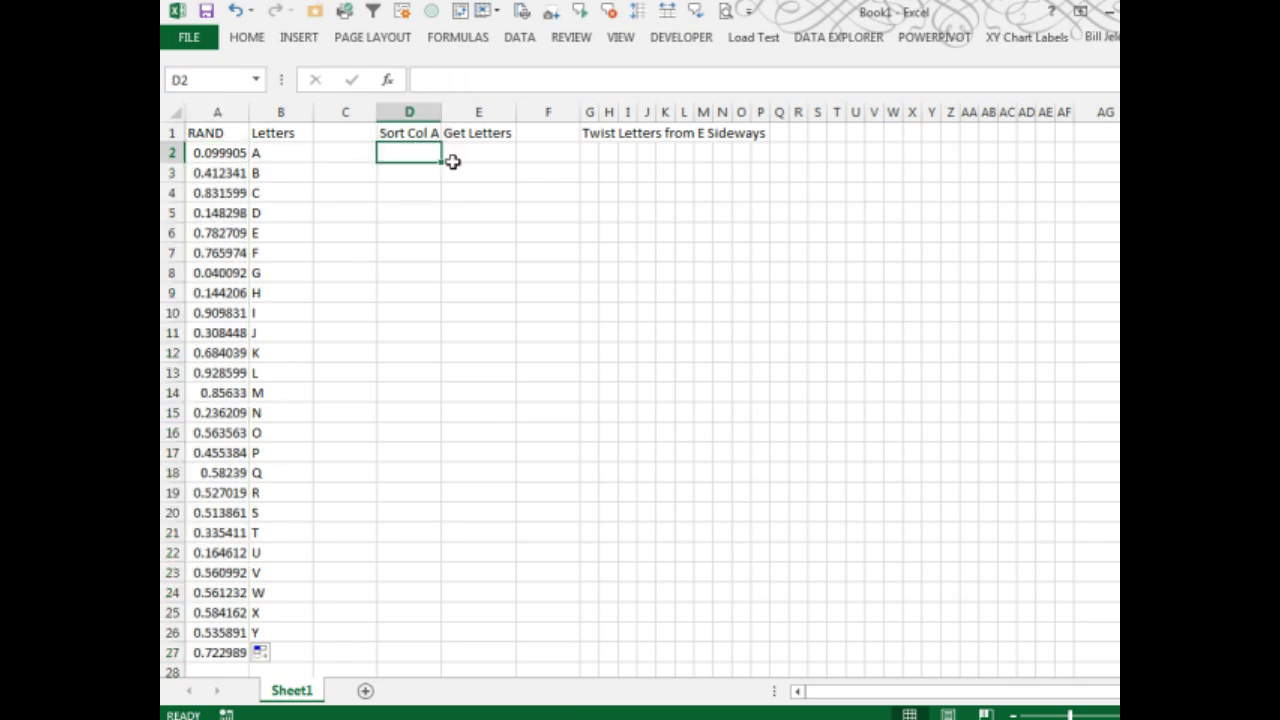
{"action": "type", "text": "="}
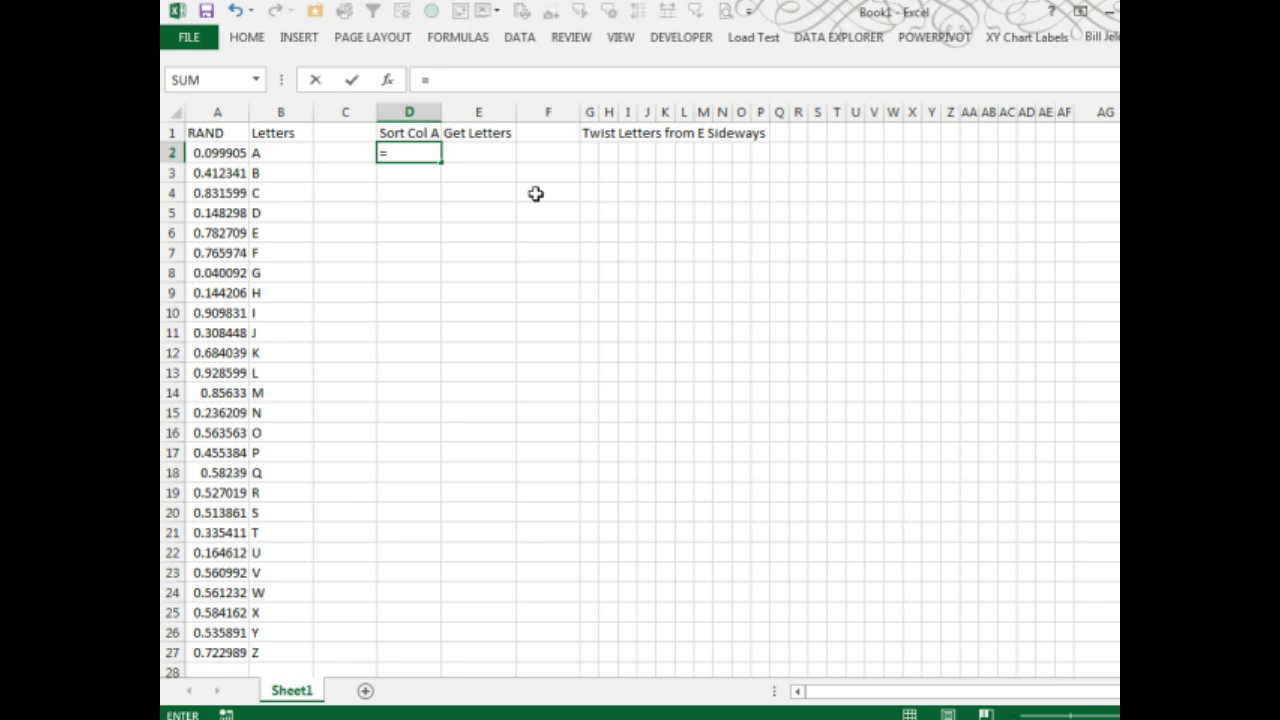
{"action": "type", "text": "SMALL("}
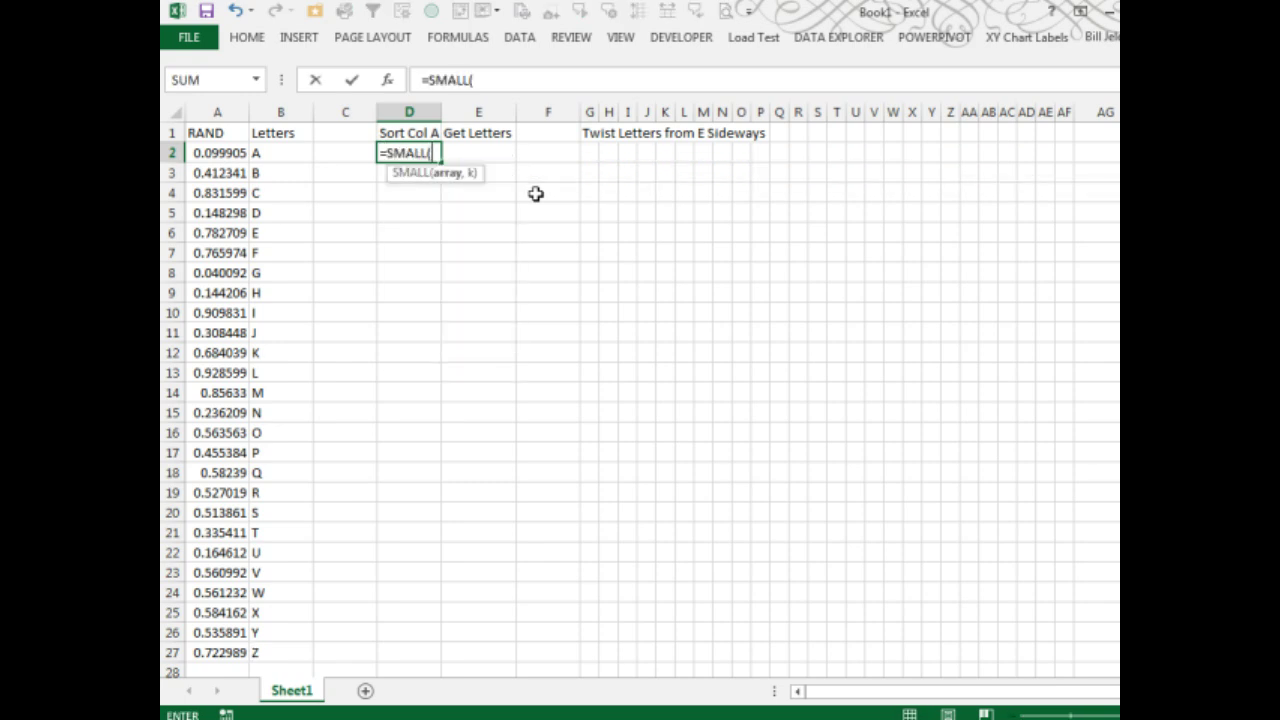
{"action": "key", "text": "Left"}
{"action": "key", "text": "Left"}
{"action": "key", "text": "Left"}
{"action": "key", "text": "ctrl+shift+Down"}
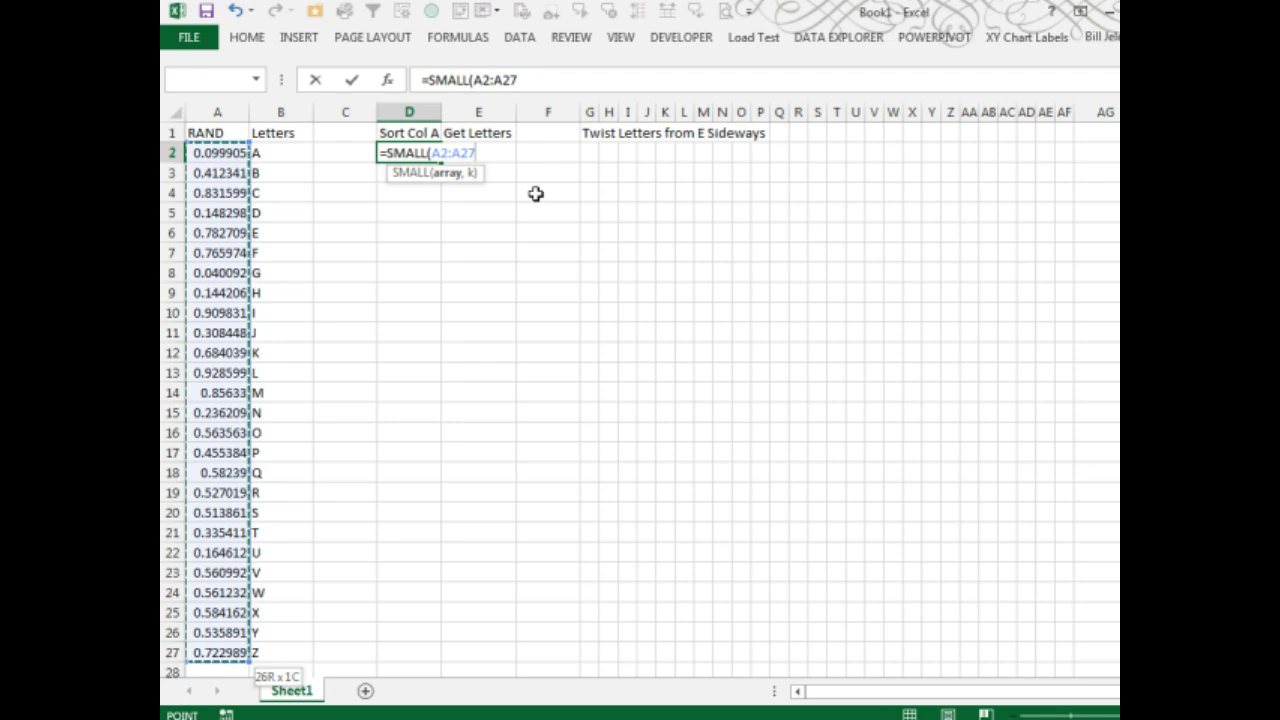
{"action": "key", "text": "F4"}
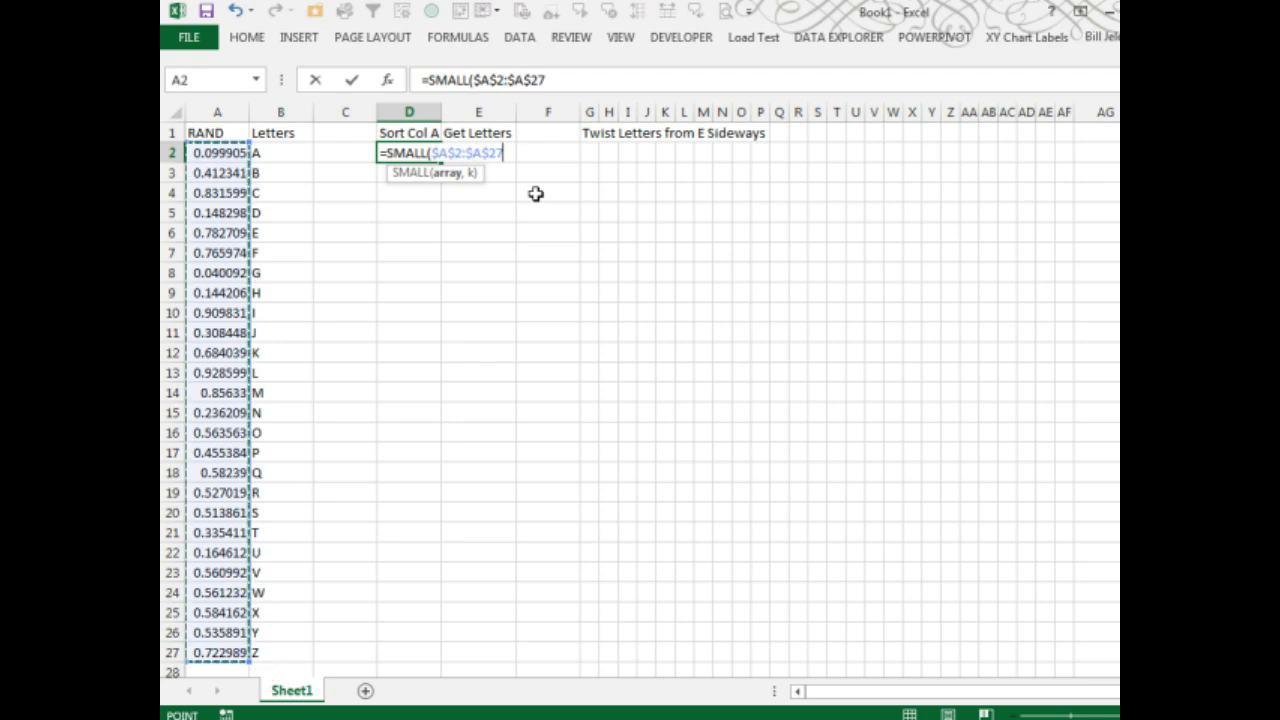
{"action": "type", "text": ",ROW"}
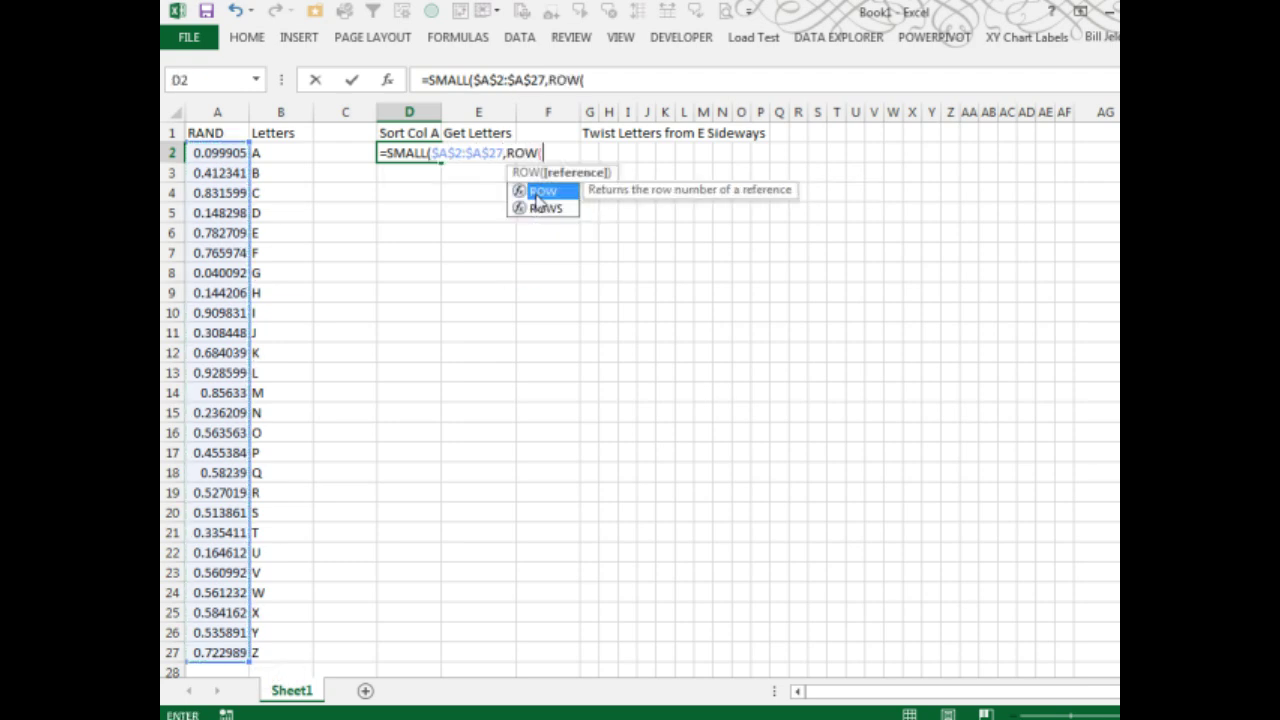
{"action": "type", "text": "(A1))"}
{"action": "key", "text": "ctrl+Return"}
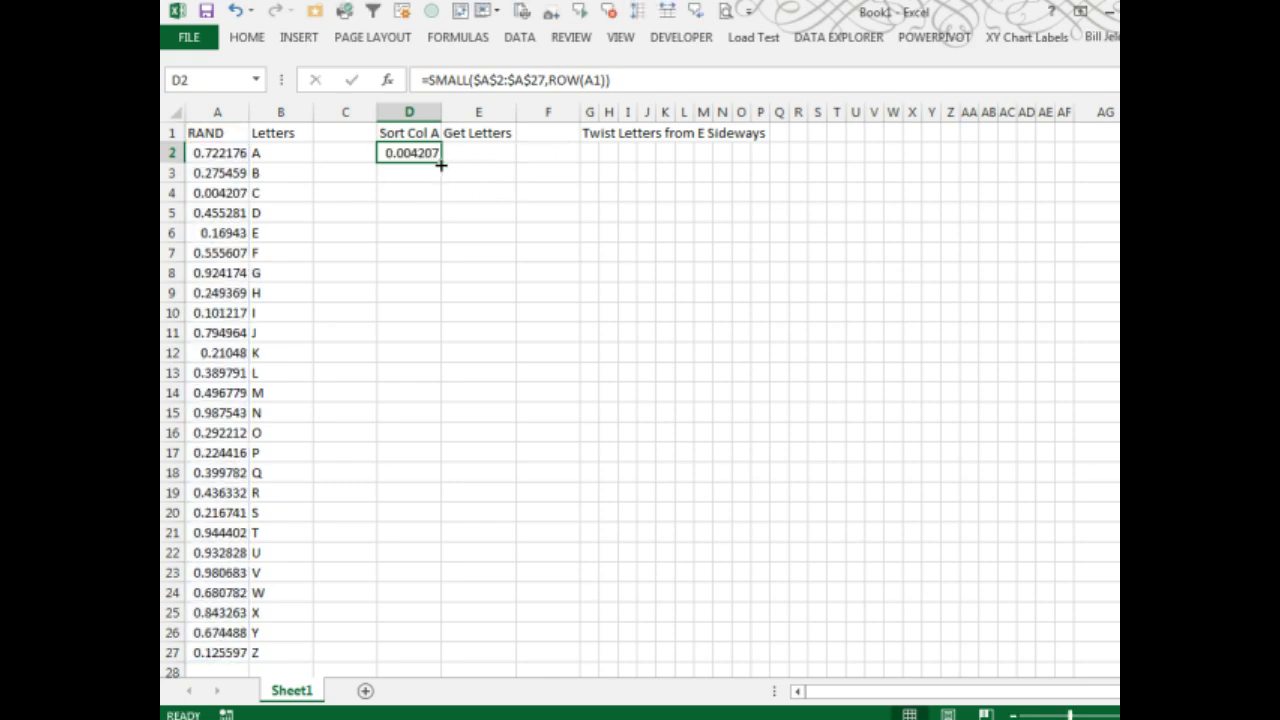
{"action": "mouse_move", "coordinate": [440, 165]}
{"action": "left_mouse_down"}
{"action": "mouse_move", "coordinate": [391, 623]}
{"action": "mouse_move", "coordinate": [400, 655]}
{"action": "left_mouse_up"}
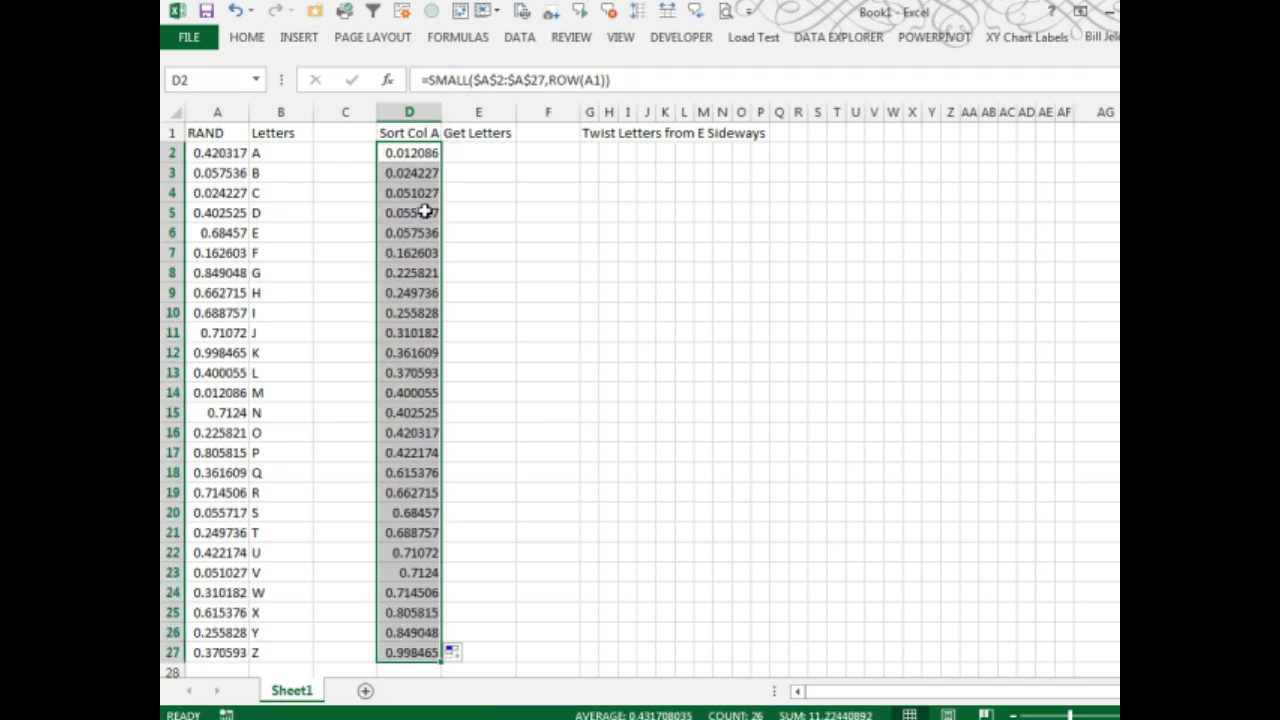
Start an INDEX formula in E2 over the absolute letters range $B$2:$B$27.
{"action": "key", "text": "Right"}
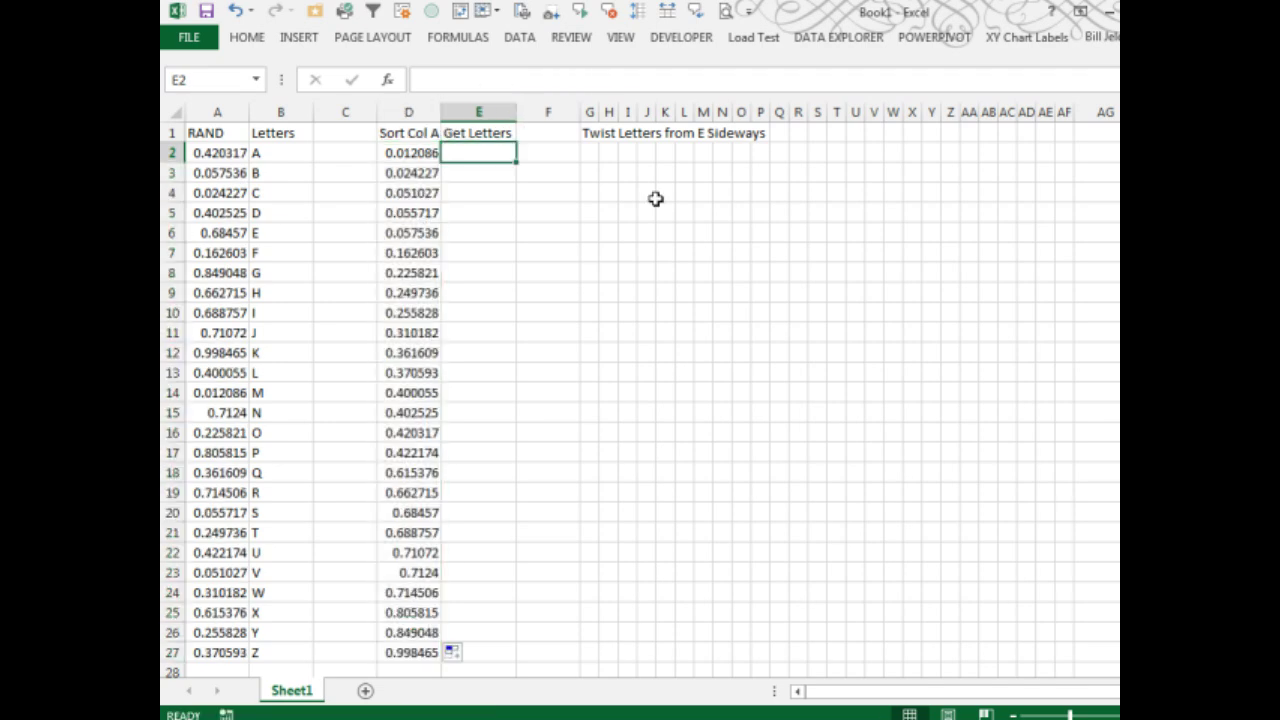
{"action": "type", "text": "="}
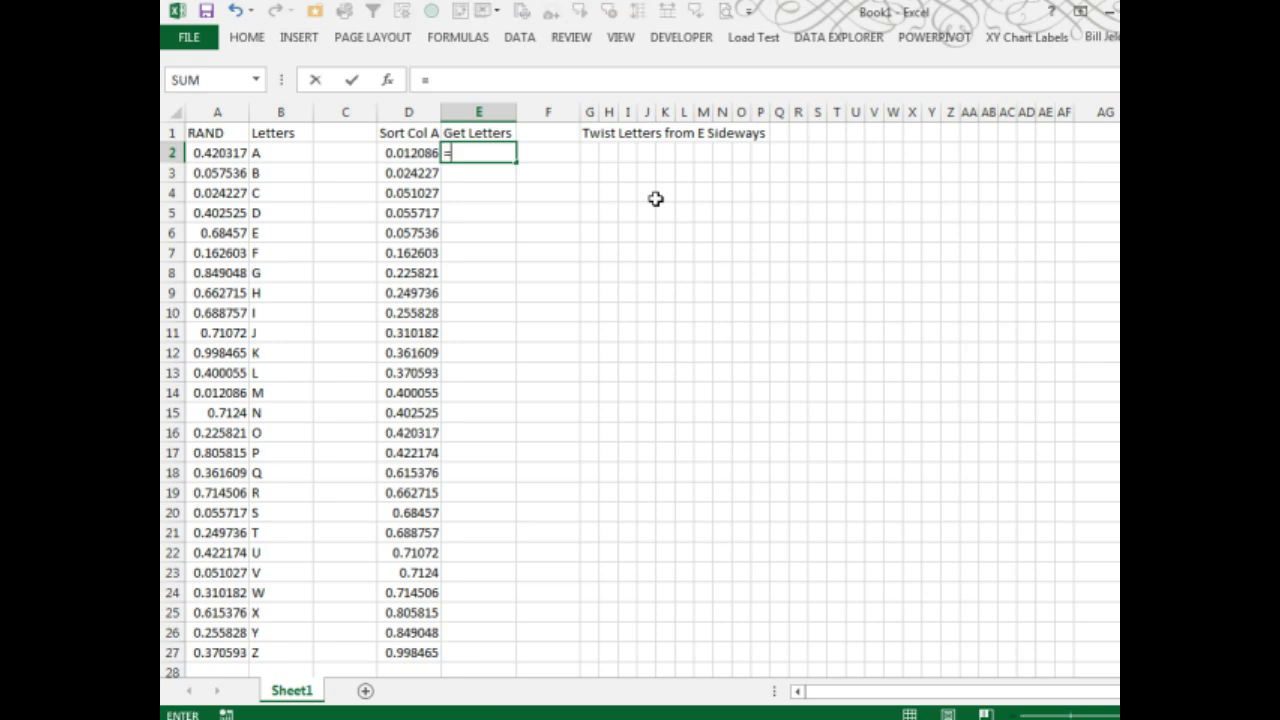
{"action": "type", "text": "INDEX("}
{"action": "key", "text": "Left"}
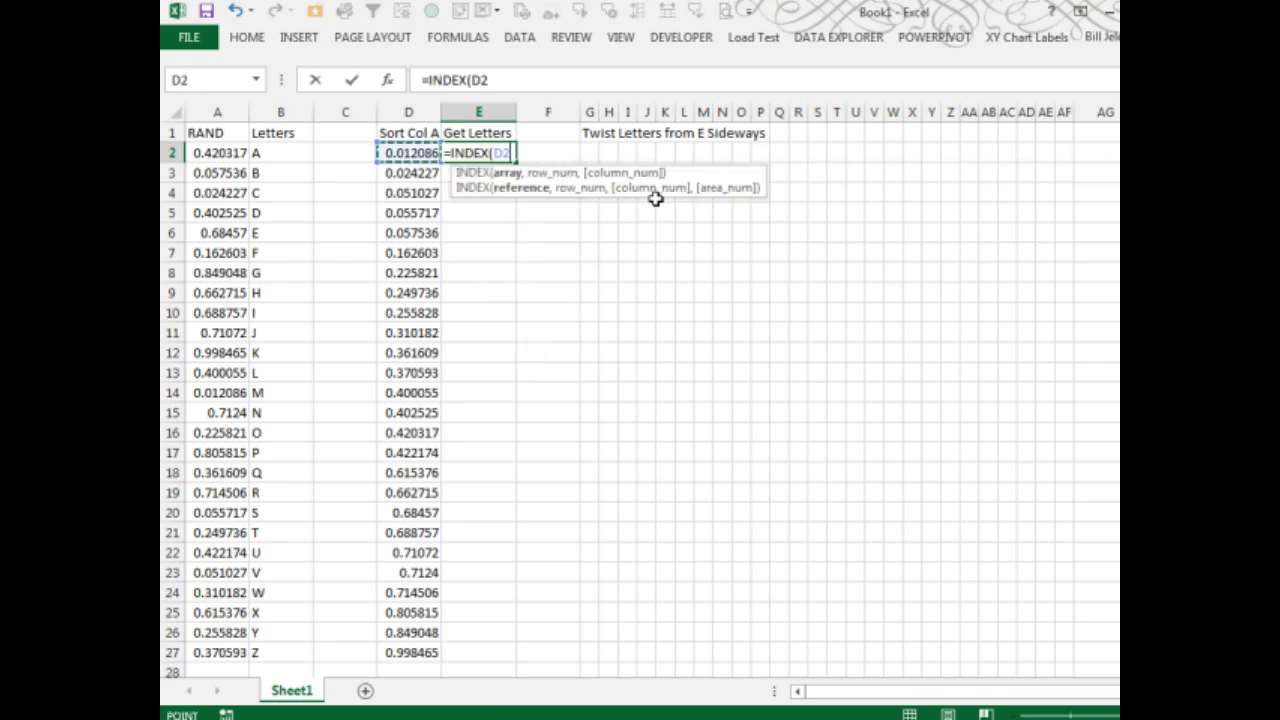
{"action": "key", "text": "Left"}
{"action": "key", "text": "Left"}
{"action": "key", "text": "ctrl+shift+Down"}
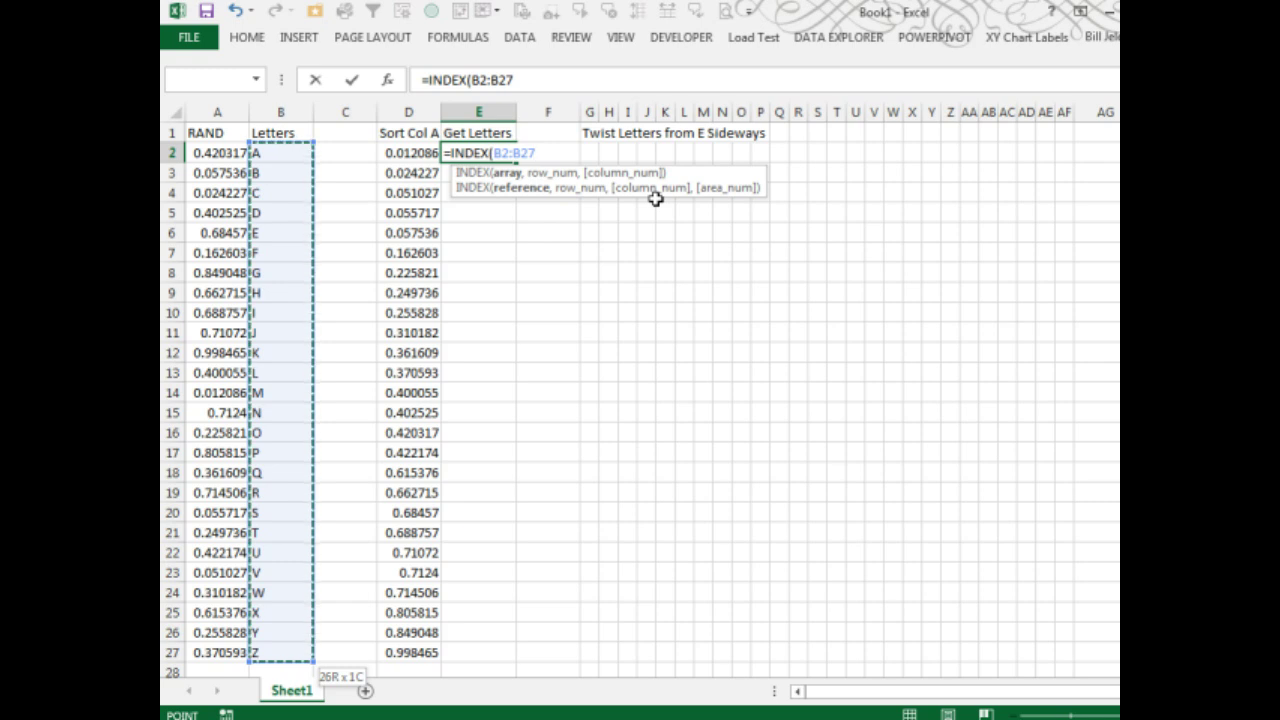
{"action": "key", "text": "F4"}
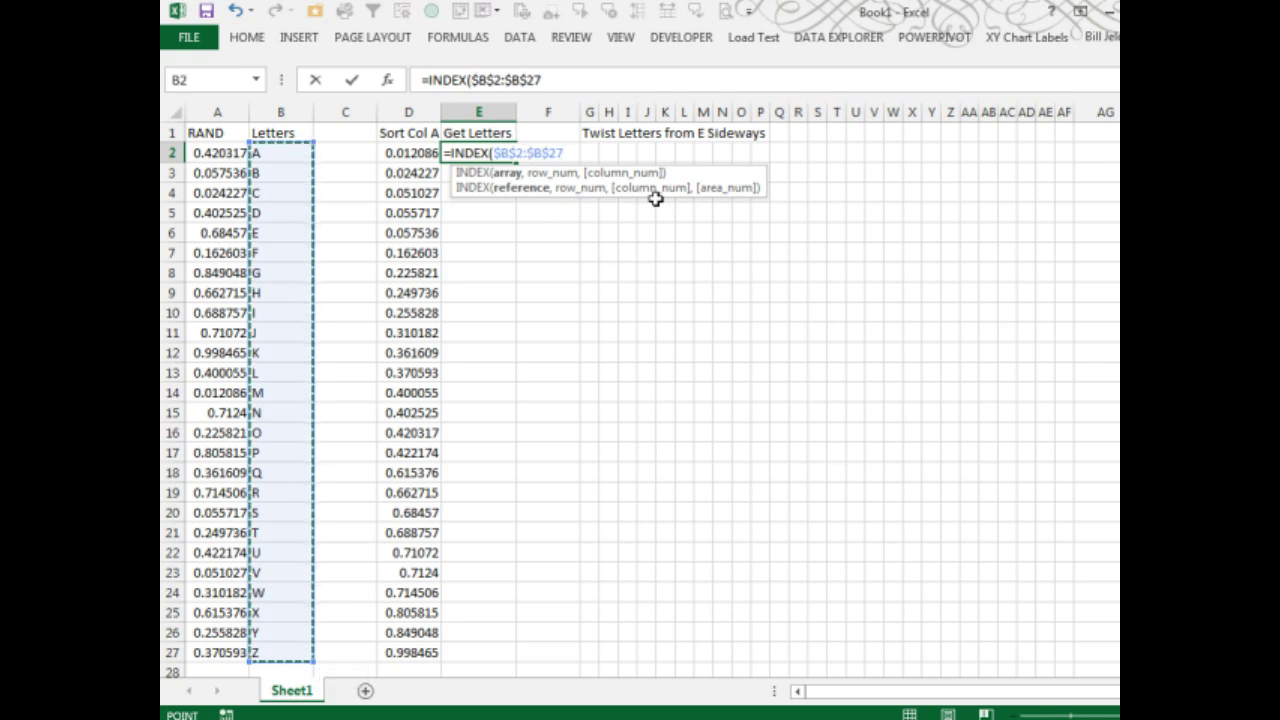
Finish it with MATCH(D2,$A$2:$A$27,0) and fill the formula down to E27.
{"action": "type", "text": ","}
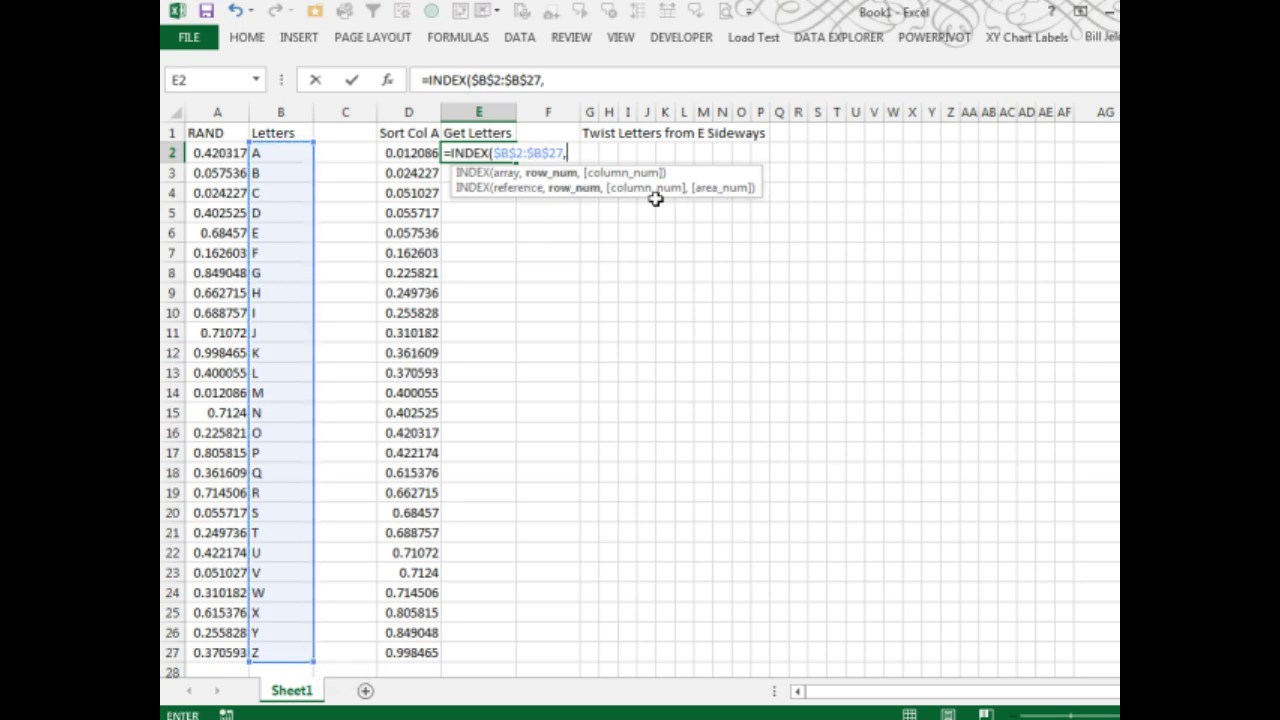
{"action": "type", "text": "MAT"}
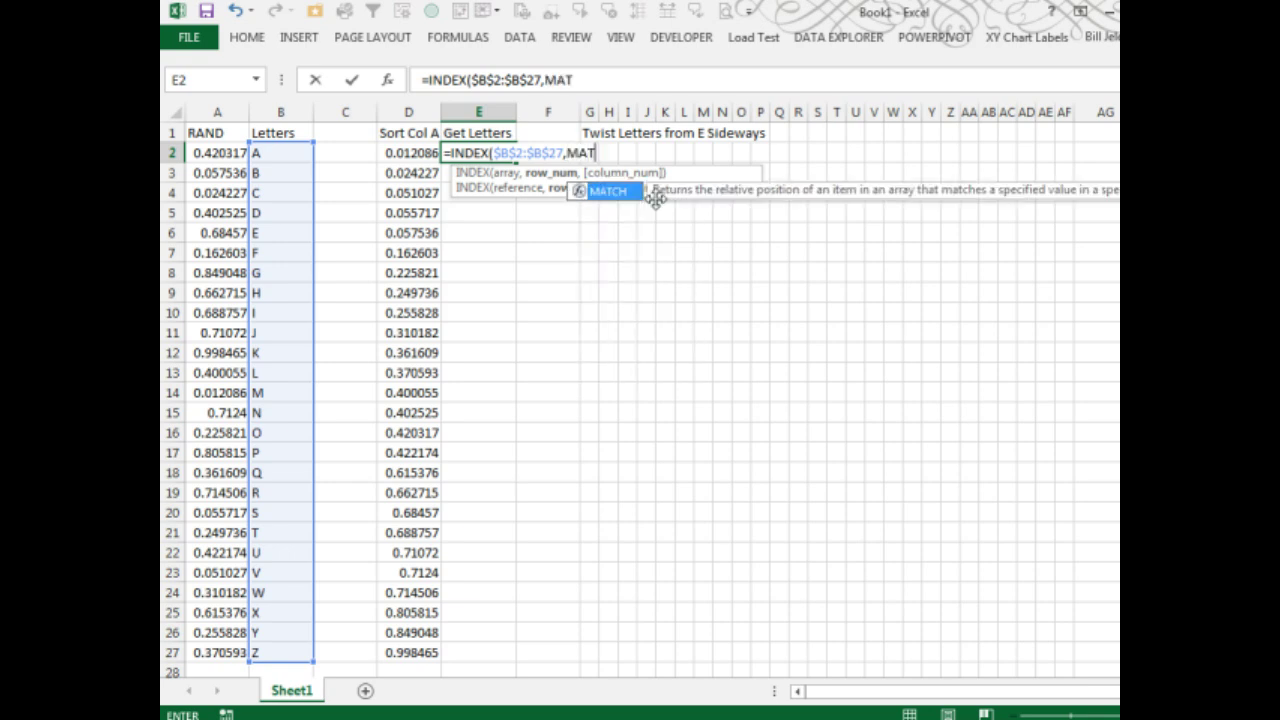
{"action": "type", "text": "CH("}
{"action": "key", "text": "Left"}
{"action": "type", "text": ","}
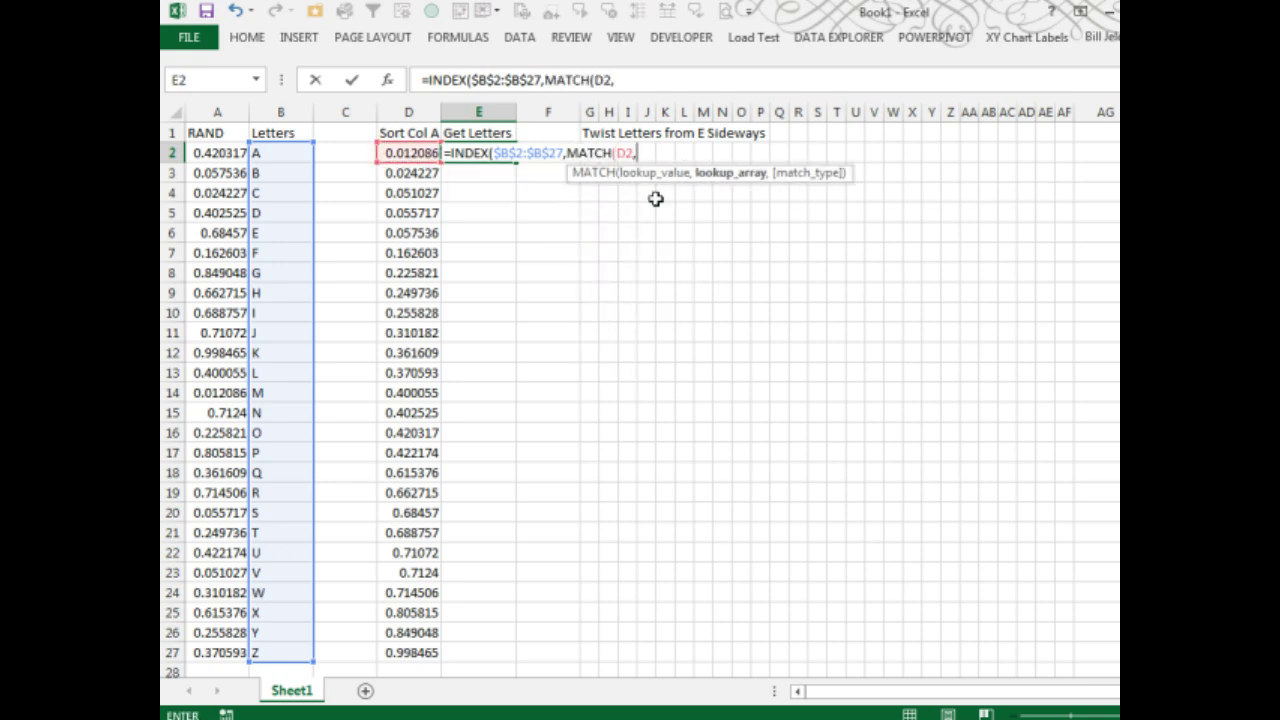
{"action": "key", "text": "Left"}
{"action": "key", "text": "Left"}
{"action": "key", "text": "Left"}
{"action": "key", "text": "Left"}
{"action": "key", "text": "ctrl+shift+Down"}
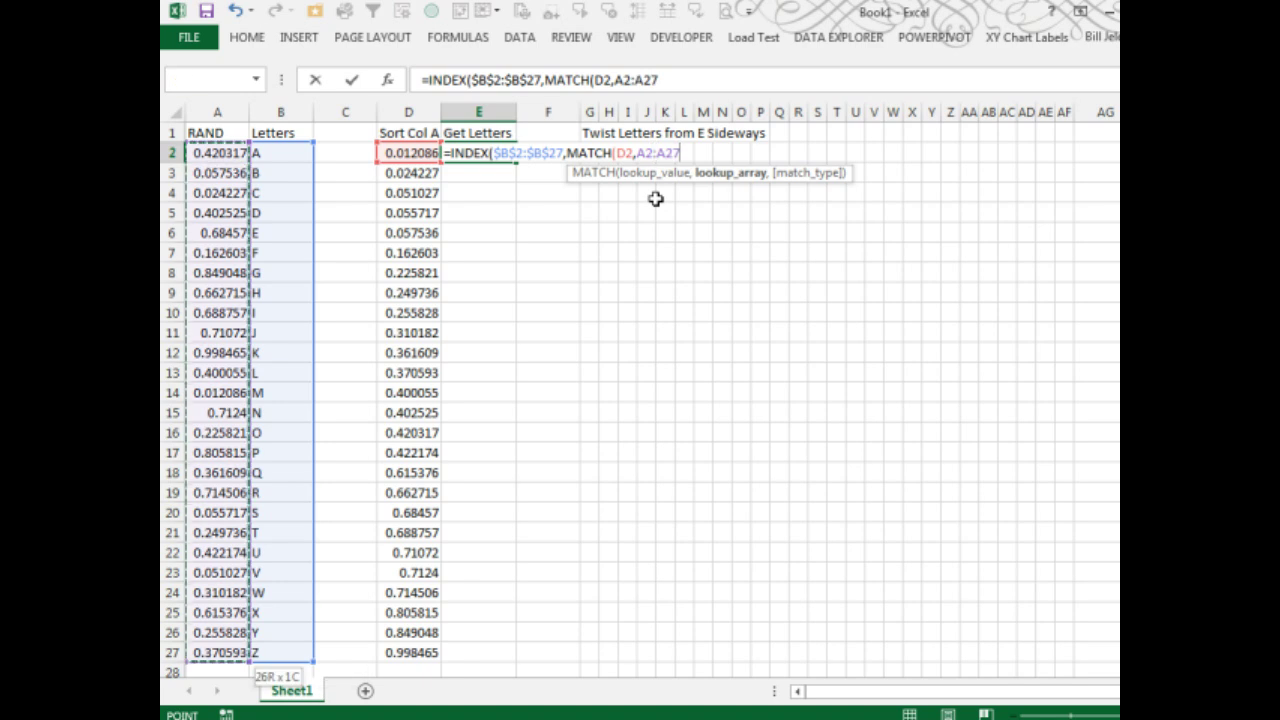
{"action": "key", "text": "F4"}
{"action": "type", "text": "$A$27,0))"}
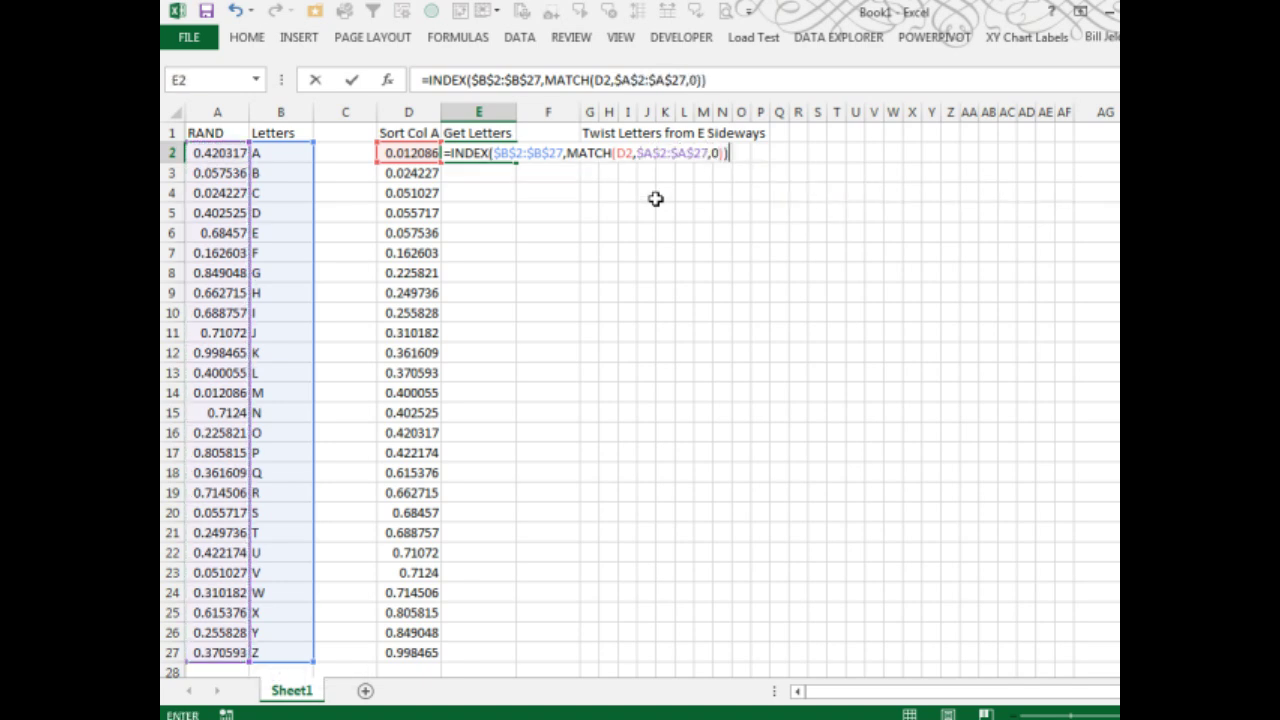
{"action": "key", "text": "ctrl+Return"}
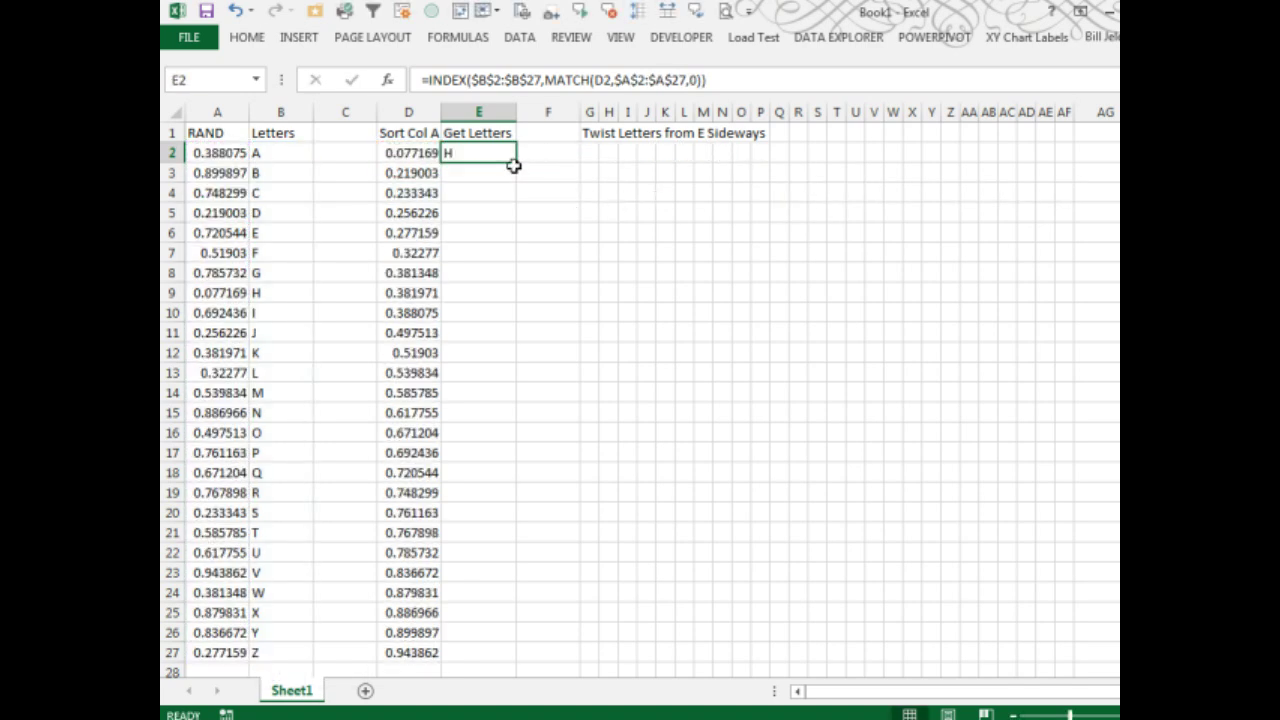
{"action": "double_click", "coordinate": [515, 163]}
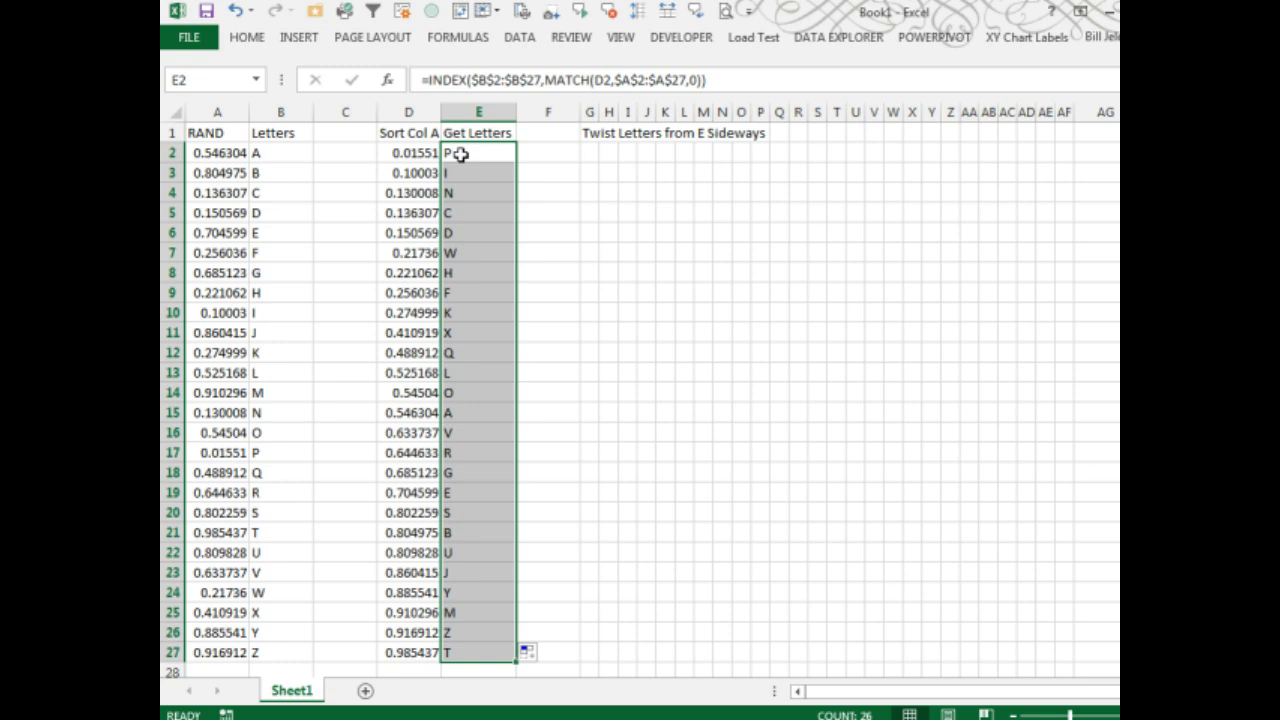
Enter =INDEX($E$2:$E$27,COLUMN(A1)) in G2.
{"action": "left_click", "coordinate": [595, 152]}
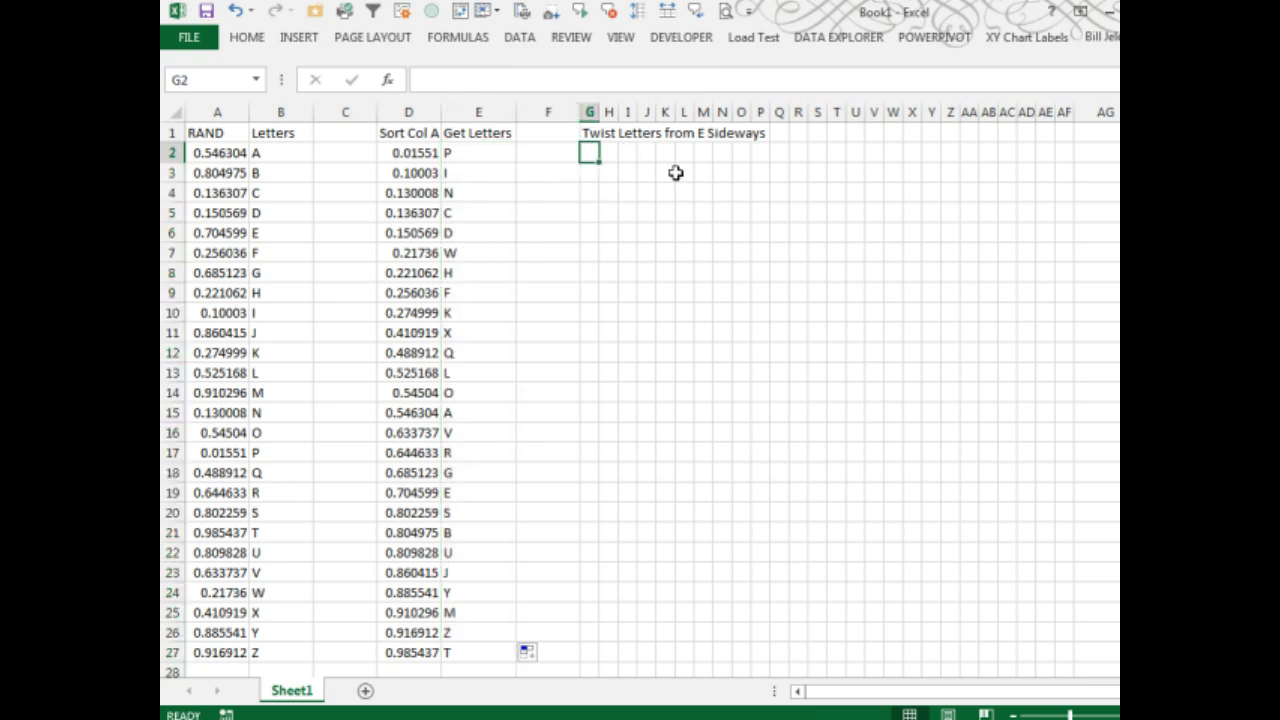
{"action": "type", "text": "=IND"}
{"action": "key", "text": "Tab"}
{"action": "key", "text": "Left"}
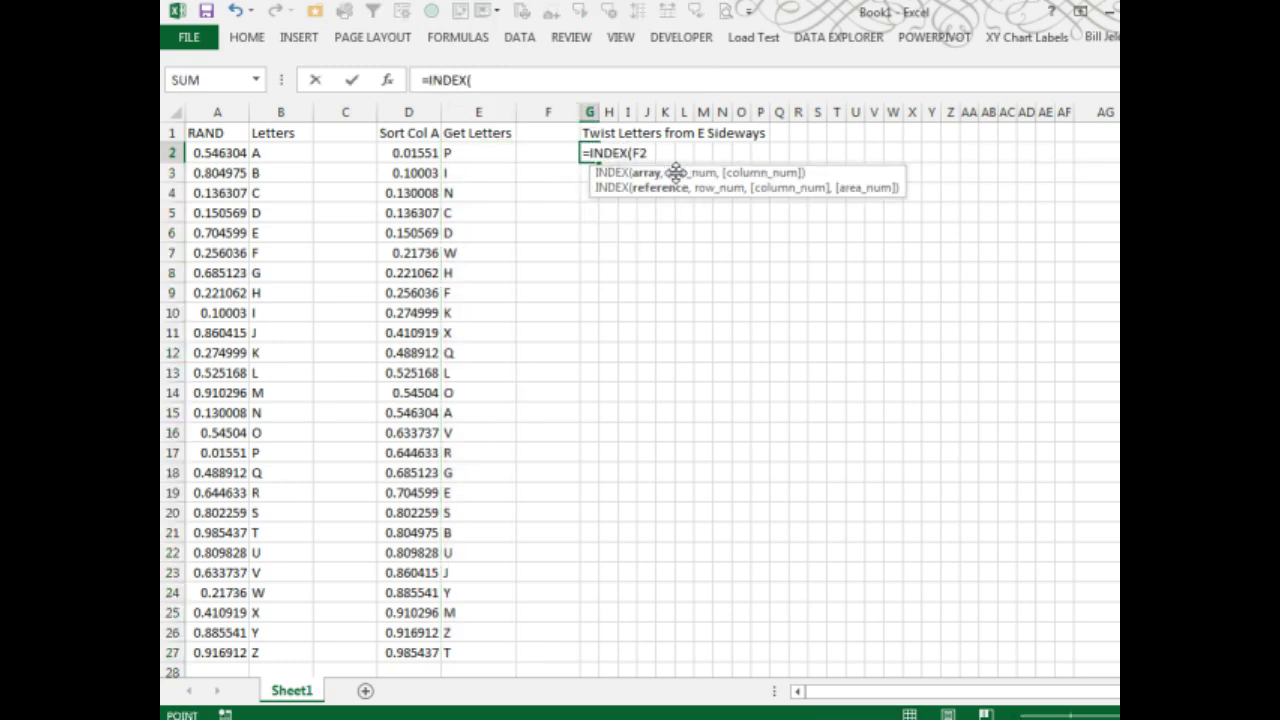
{"action": "key", "text": "Left"}
{"action": "key", "text": "Left"}
{"action": "key", "text": "Right"}
{"action": "key", "text": "ctrl+shift+Down"}
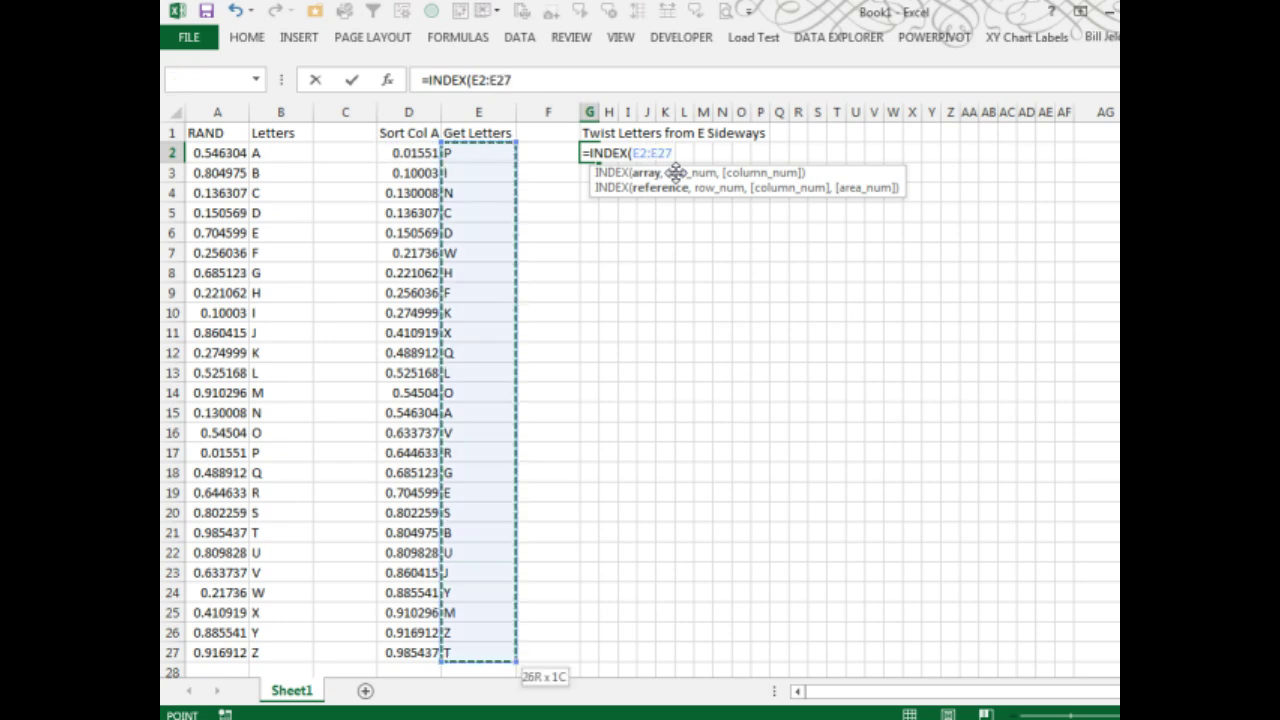
{"action": "key", "text": "F4"}
{"action": "type", "text": "$E$27,"}
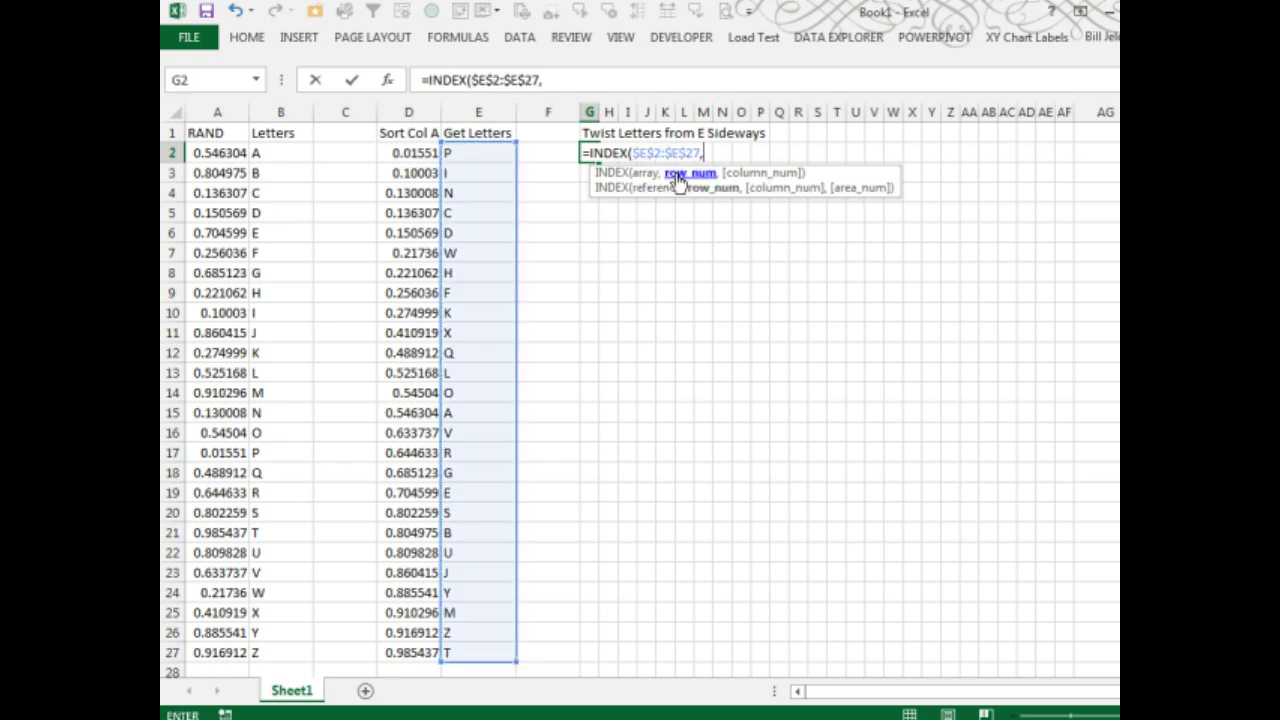
{"action": "type", "text": "COLUMN(A"}
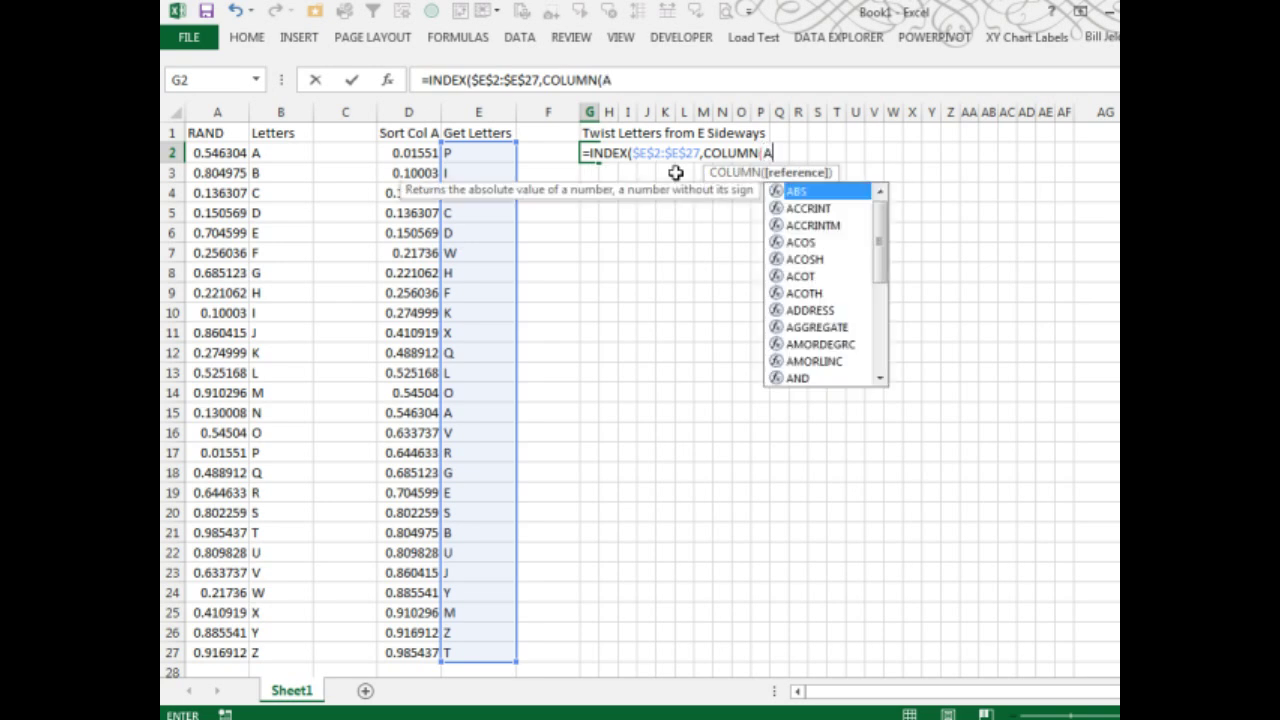
{"action": "type", "text": "1))"}
{"action": "key", "text": "ctrl+Return"}
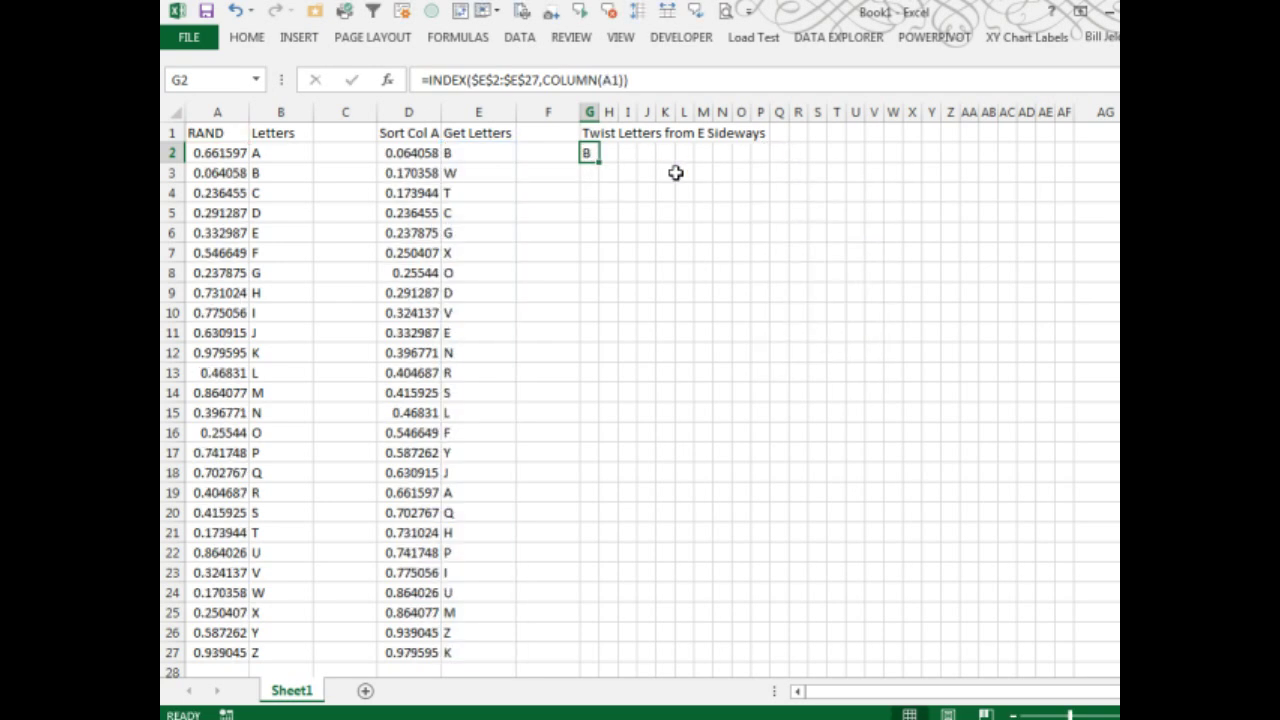
Copy the G2 formula across row 2 through AF2.
{"action": "key", "text": "ctrl+c"}
{"action": "key", "text": "shift+Right"}
{"action": "key", "text": "shift+Right"}
{"action": "key", "text": "shift+Right"}
{"action": "key", "text": "shift+Right"}
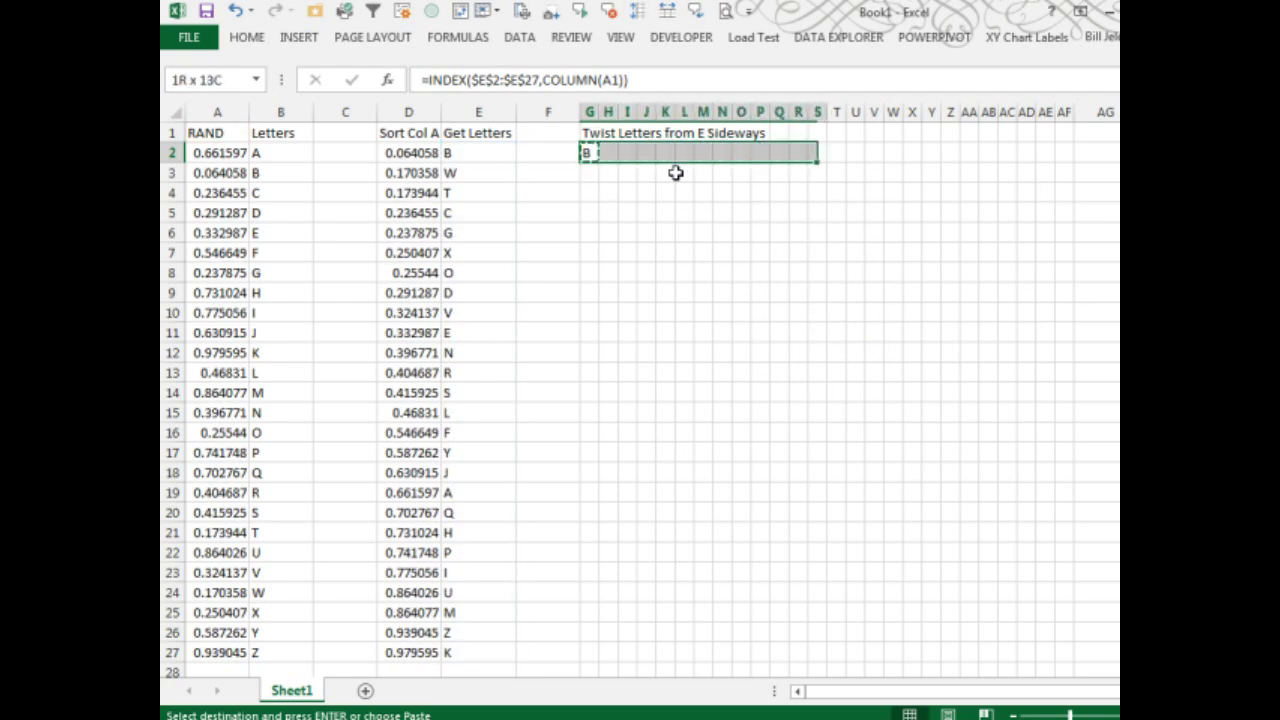
{"action": "key", "text": "shift+Right"}
{"action": "key", "text": "shift+Right"}
{"action": "key", "text": "shift+Right"}
{"action": "key", "text": "shift+Right"}
{"action": "key", "text": "shift+Right"}
{"action": "key", "text": "shift+Right"}
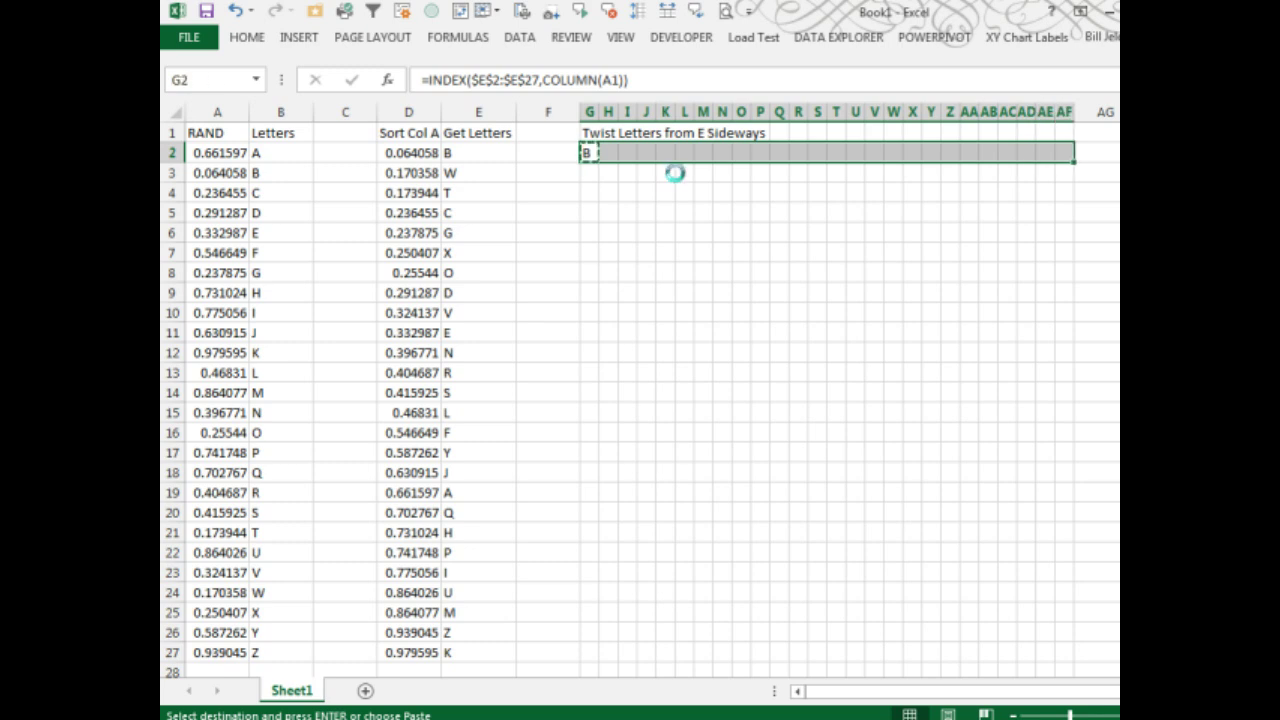
{"action": "key", "text": "ctrl+v"}
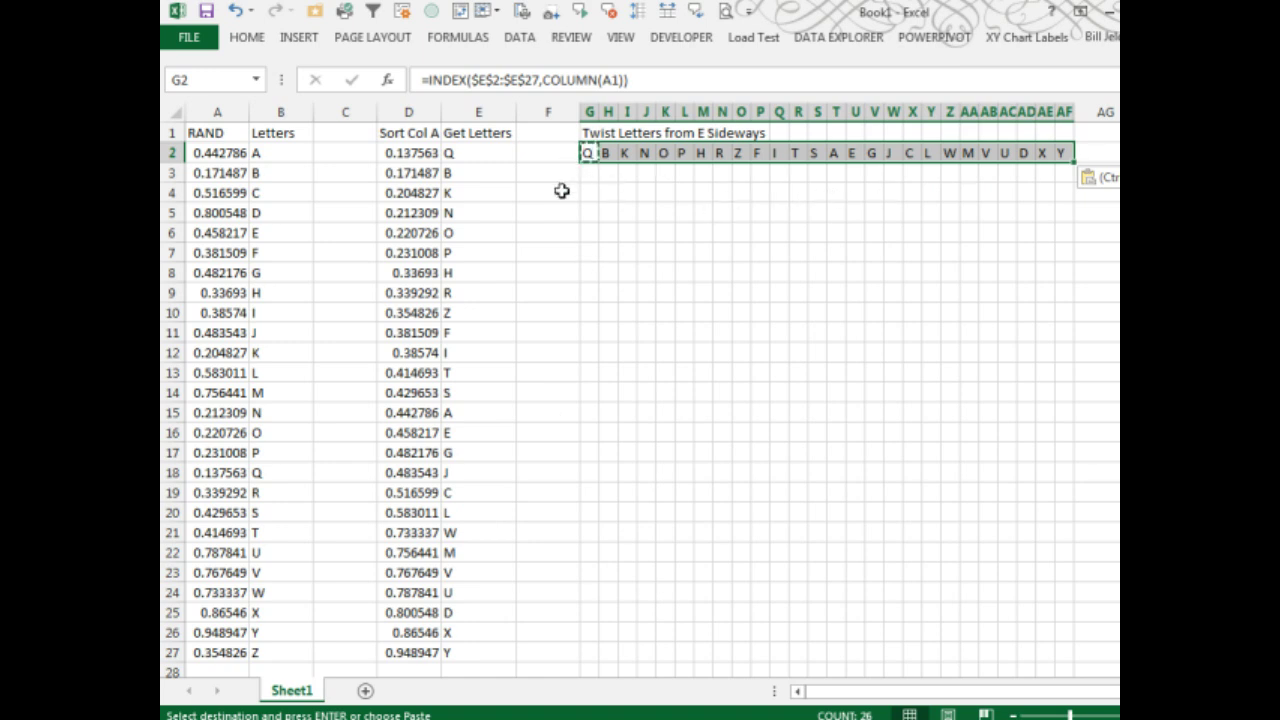
{"action": "left_click", "coordinate": [561, 175]}
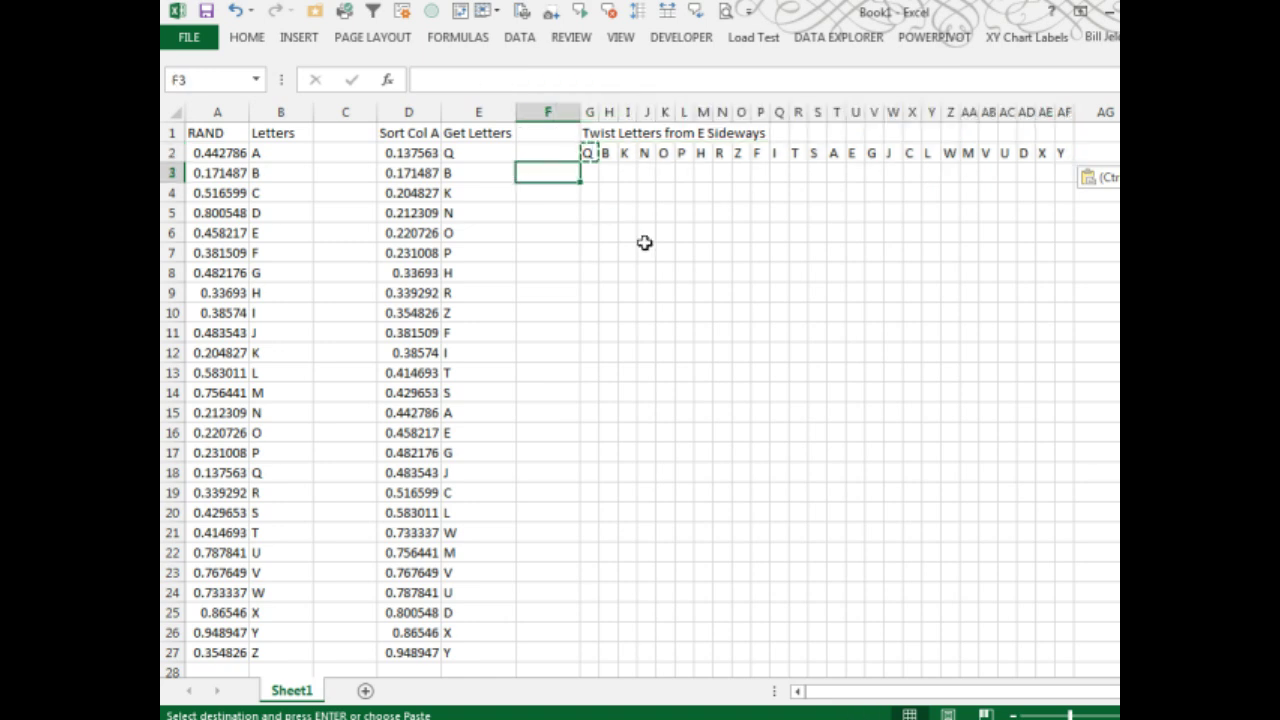
Number cells F3 to F27 with 1, 2, 3 and onward.
{"action": "type", "text": "1"}
{"action": "key", "text": "Return"}
{"action": "type", "text": "2"}
{"action": "key", "text": "Return"}
{"action": "type", "text": "3"}
{"action": "key", "text": "ctrl+Return"}
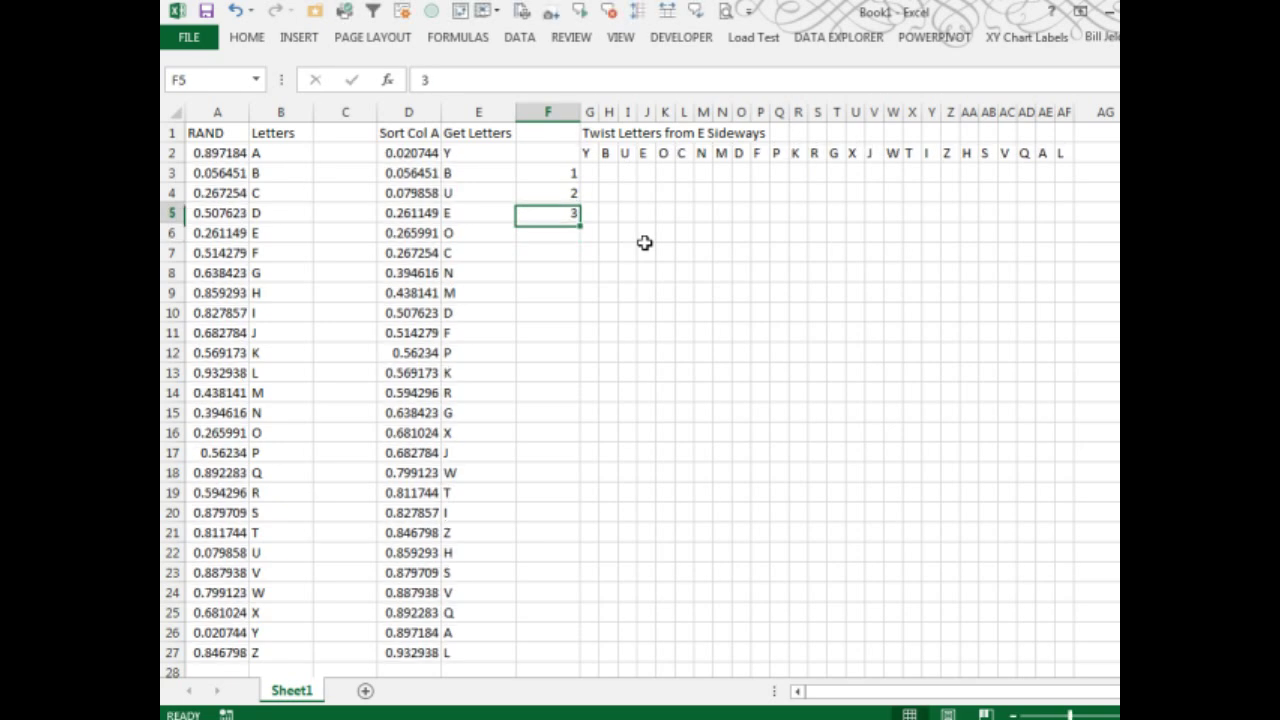
{"action": "key", "text": "Up"}
{"action": "key", "text": "shift+Down"}
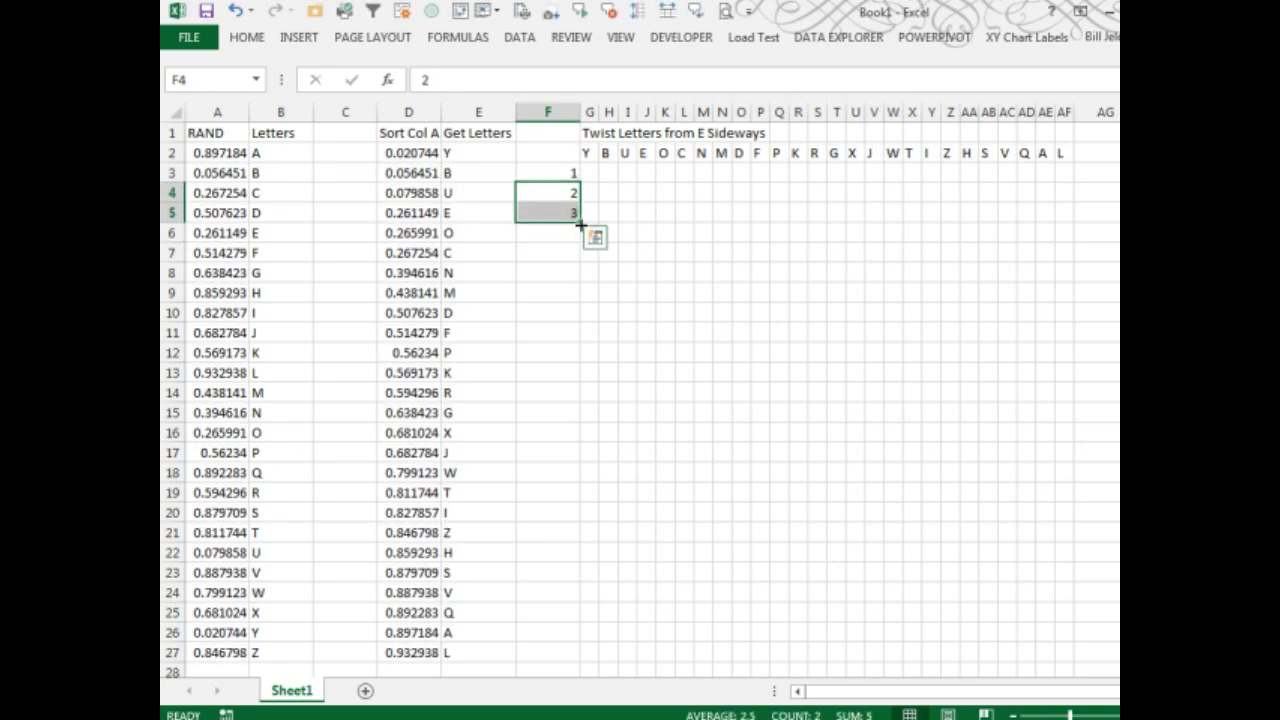
{"action": "left_click_drag", "start_coordinate": [580, 224], "coordinate": [540, 672]}
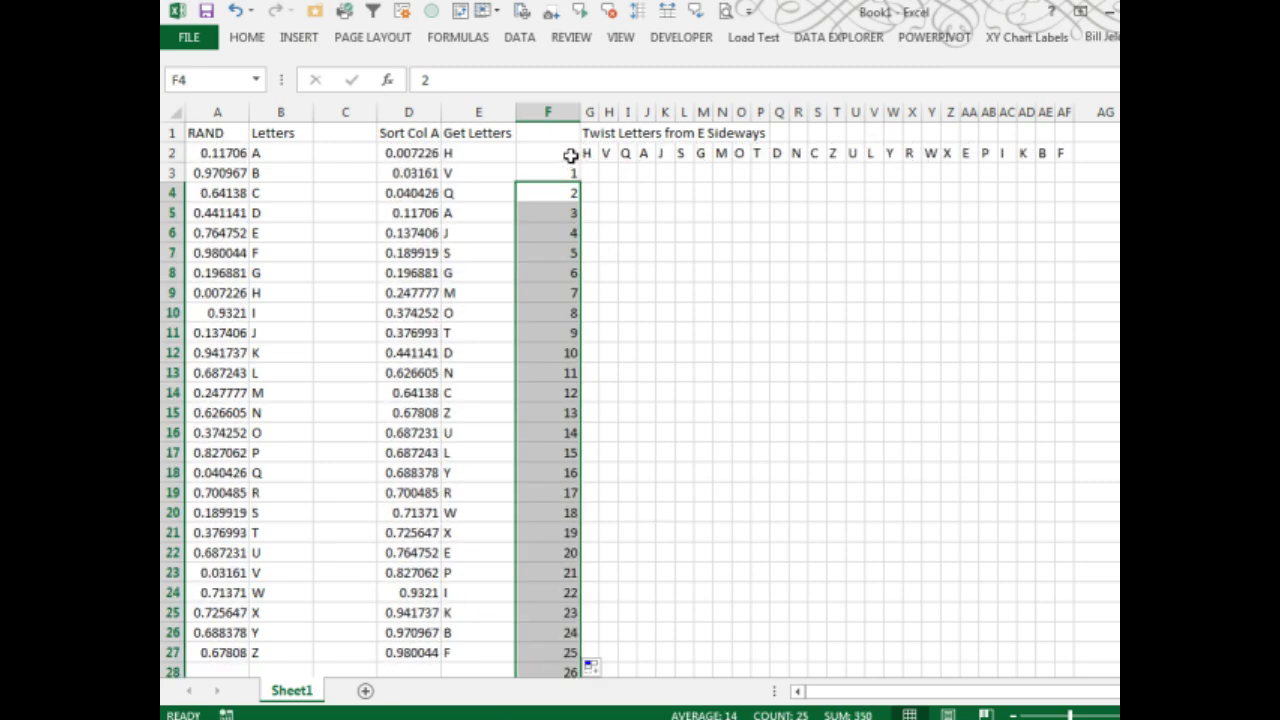
Create a Data Table on F2:AF27 with column input cell AH6.
{"action": "mouse_move", "coordinate": [570, 155]}
{"action": "left_mouse_down"}
{"action": "mouse_move", "coordinate": [1051, 527]}
{"action": "mouse_move", "coordinate": [1051, 657]}
{"action": "mouse_move", "coordinate": [1062, 664]}
{"action": "left_mouse_up"}
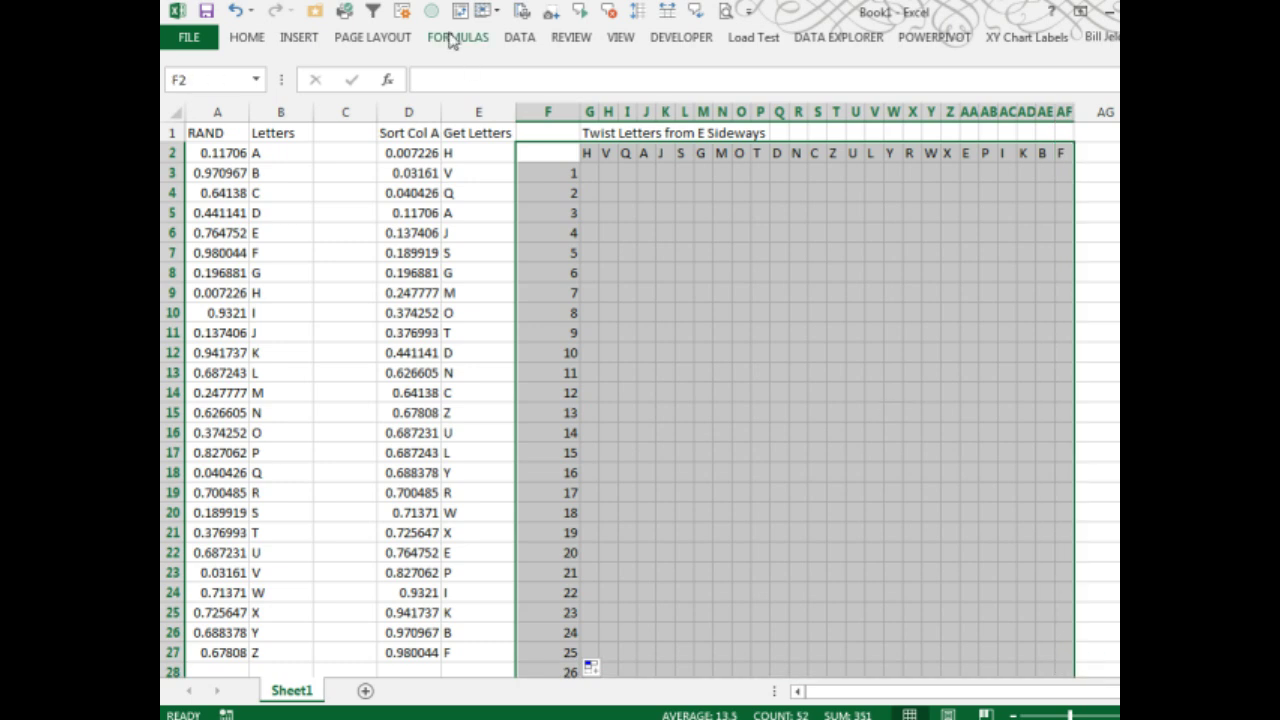
{"action": "left_click", "coordinate": [522, 44]}
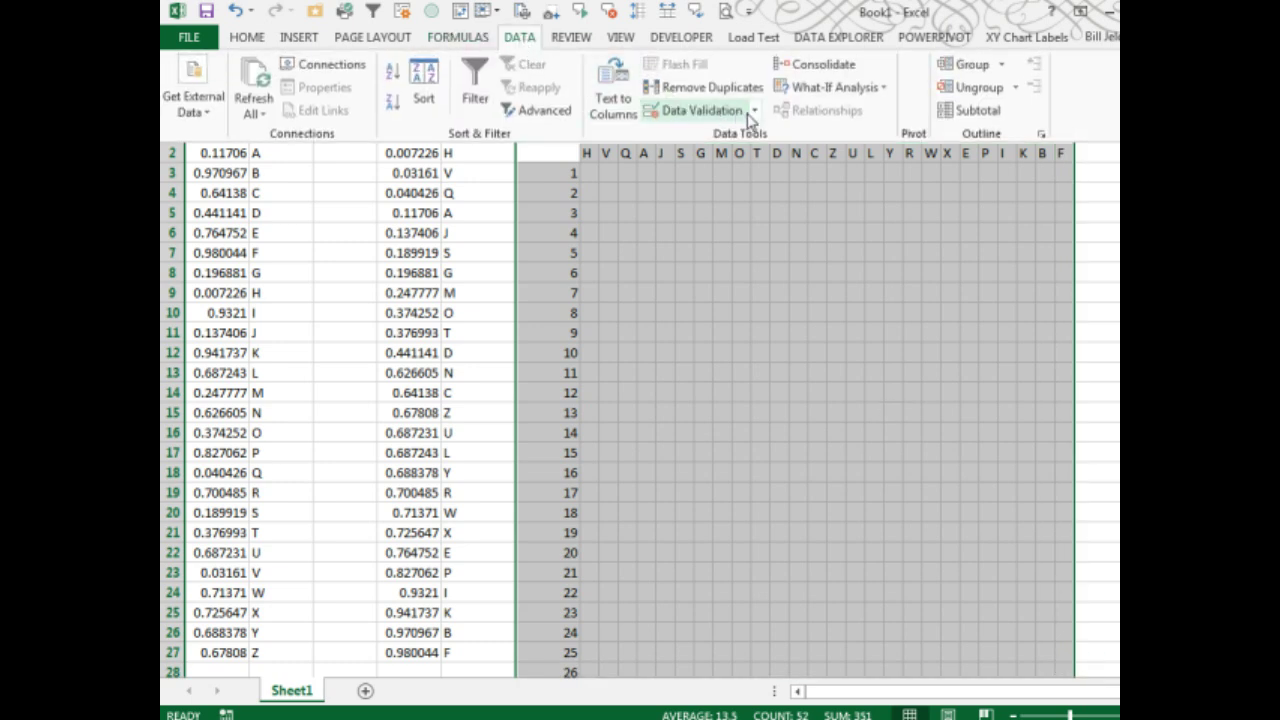
{"action": "left_click", "coordinate": [868, 88]}
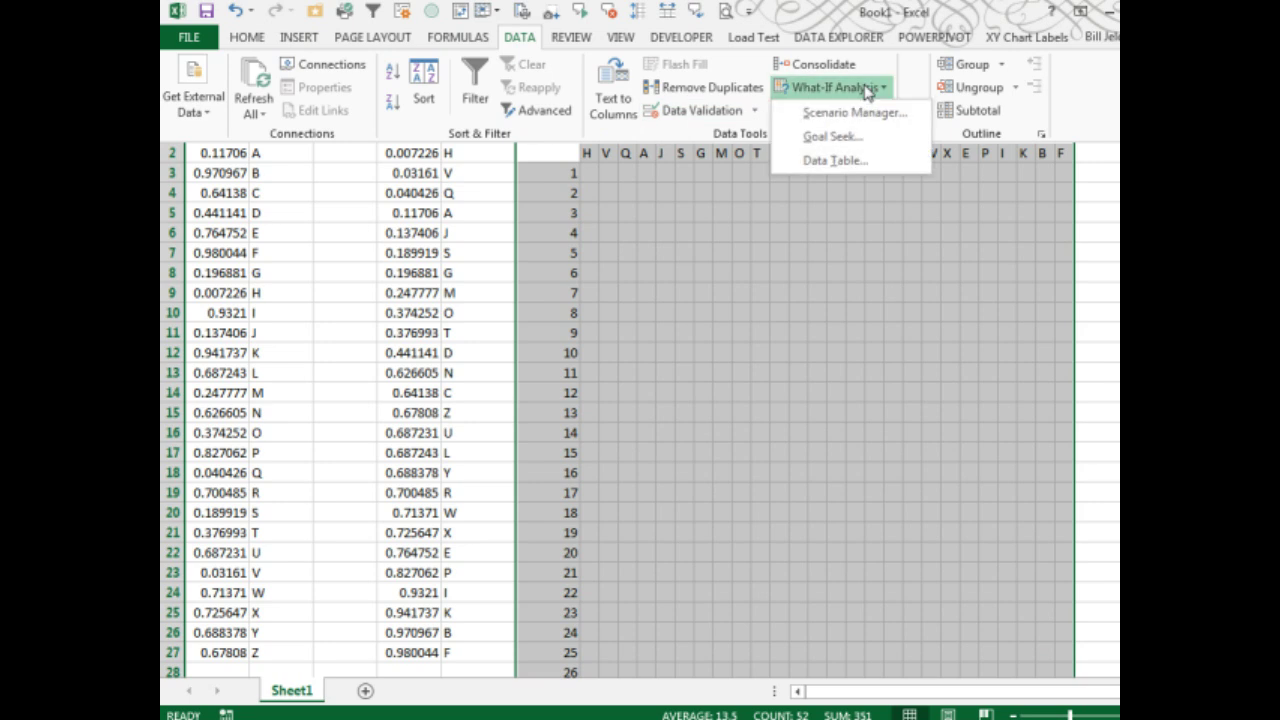
{"action": "left_click", "coordinate": [838, 162]}
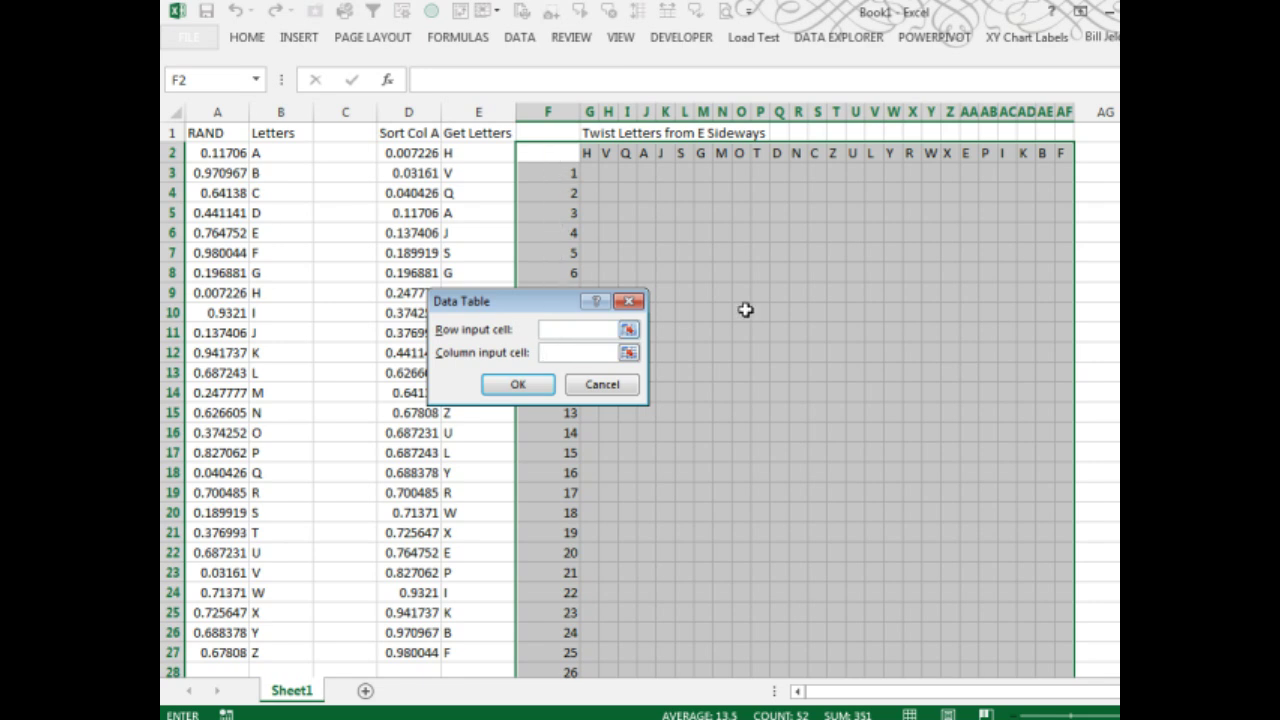
{"action": "left_click", "coordinate": [937, 283]}
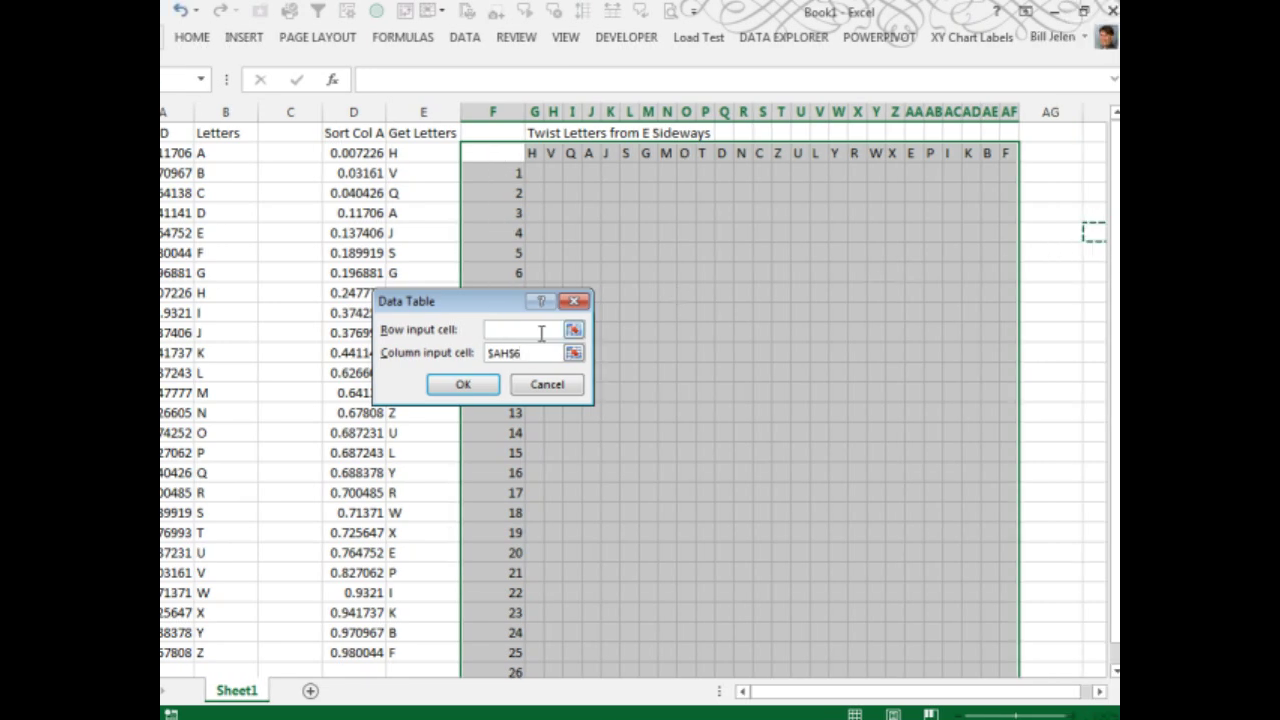
{"action": "left_click", "coordinate": [462, 380]}
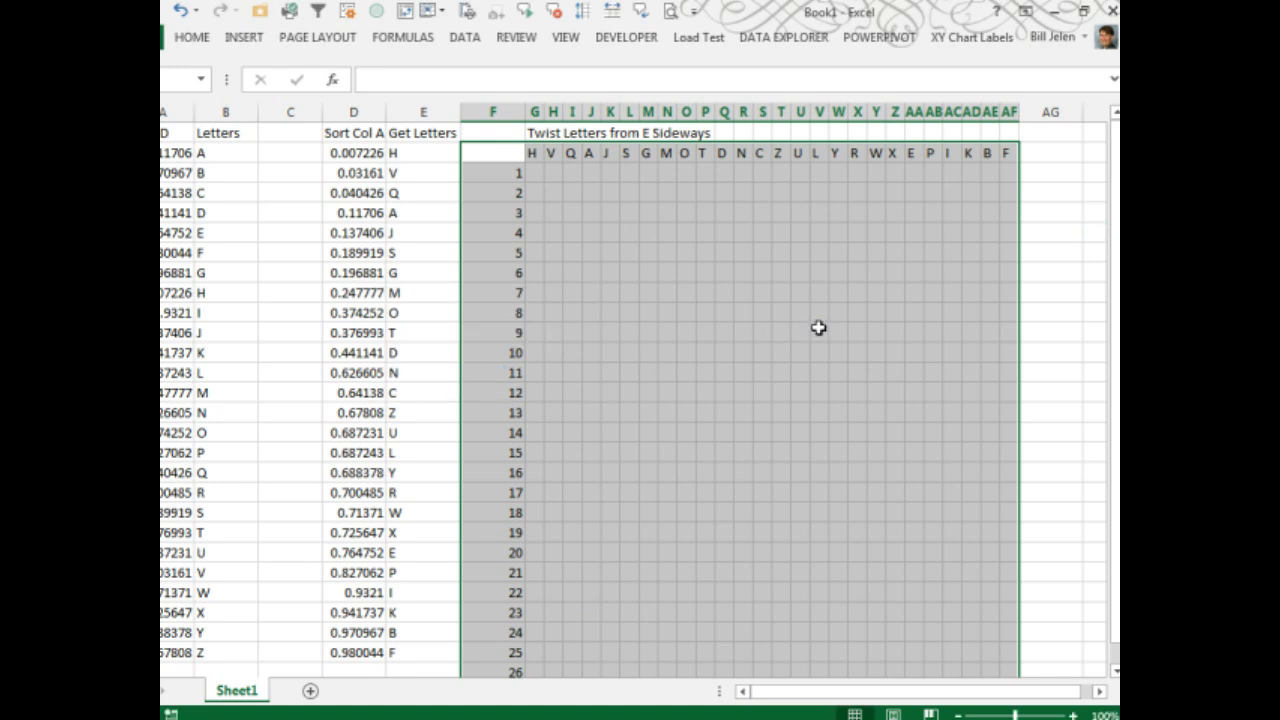
{"action": "left_click", "coordinate": [535, 172]}
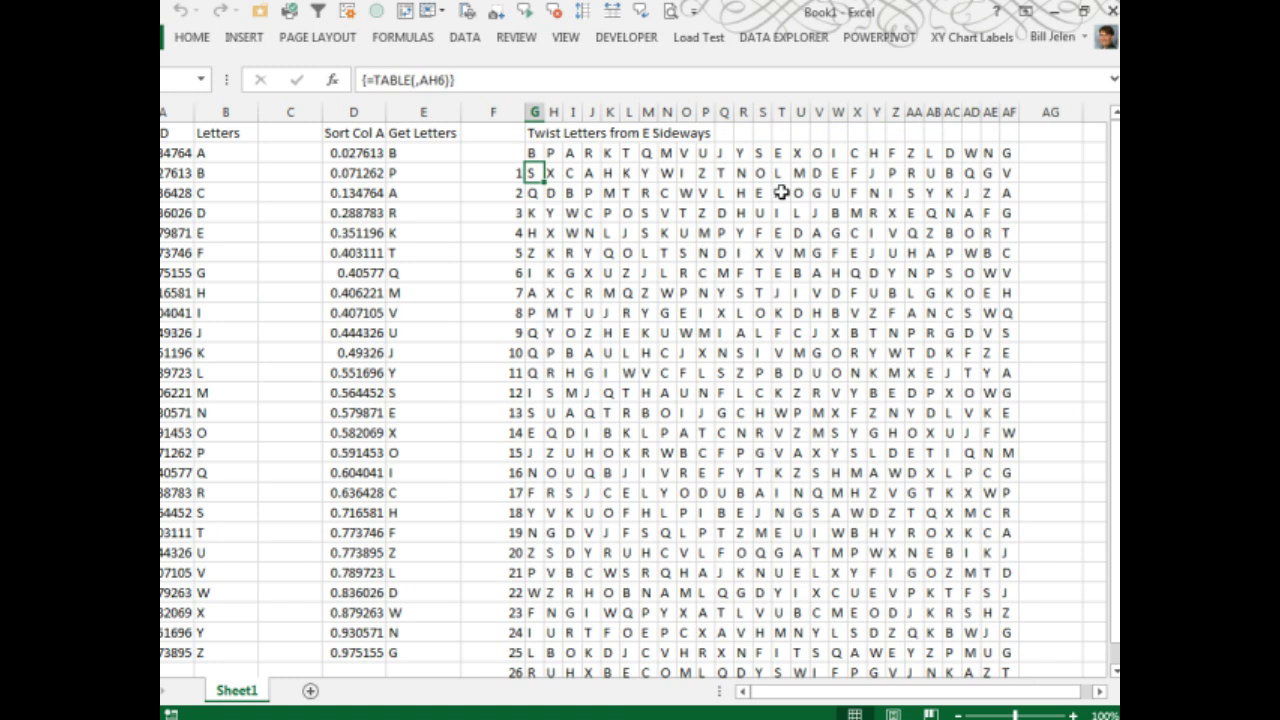
{"action": "key", "text": "ctrl+shift+End"}
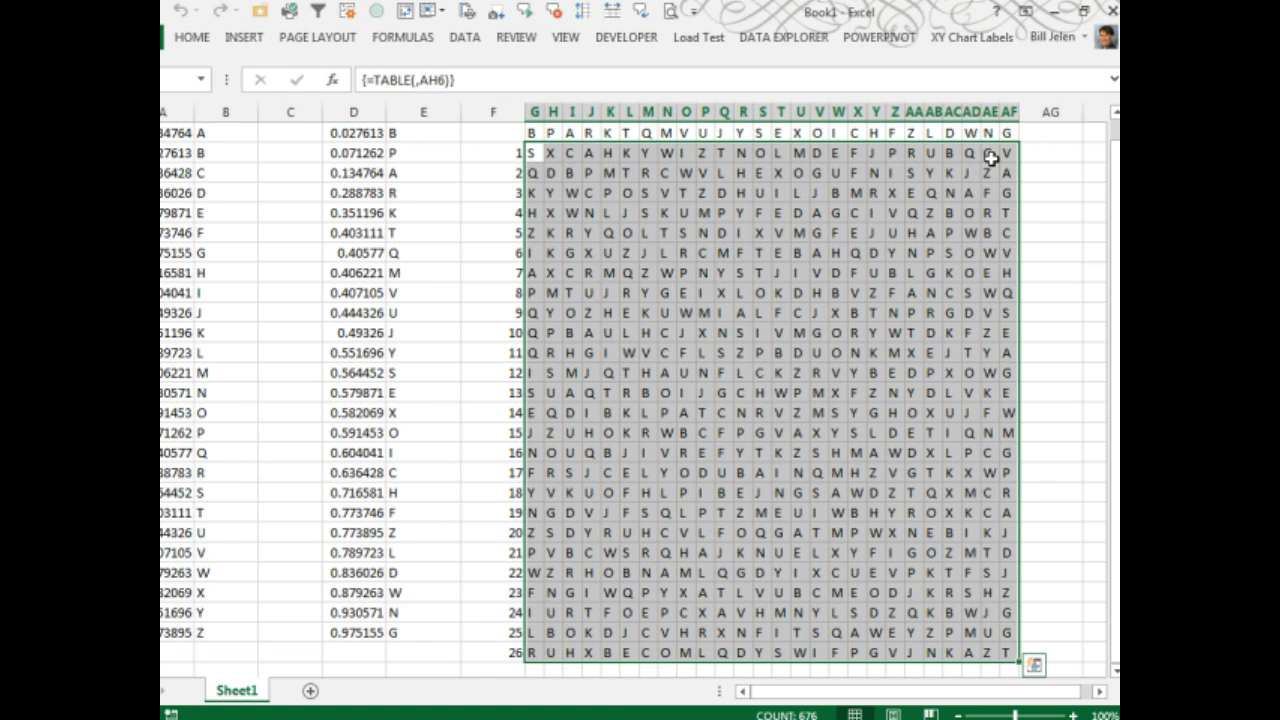
{"action": "scroll", "coordinate": [972, 197], "scroll_direction": "up", "scroll_amount": 1}
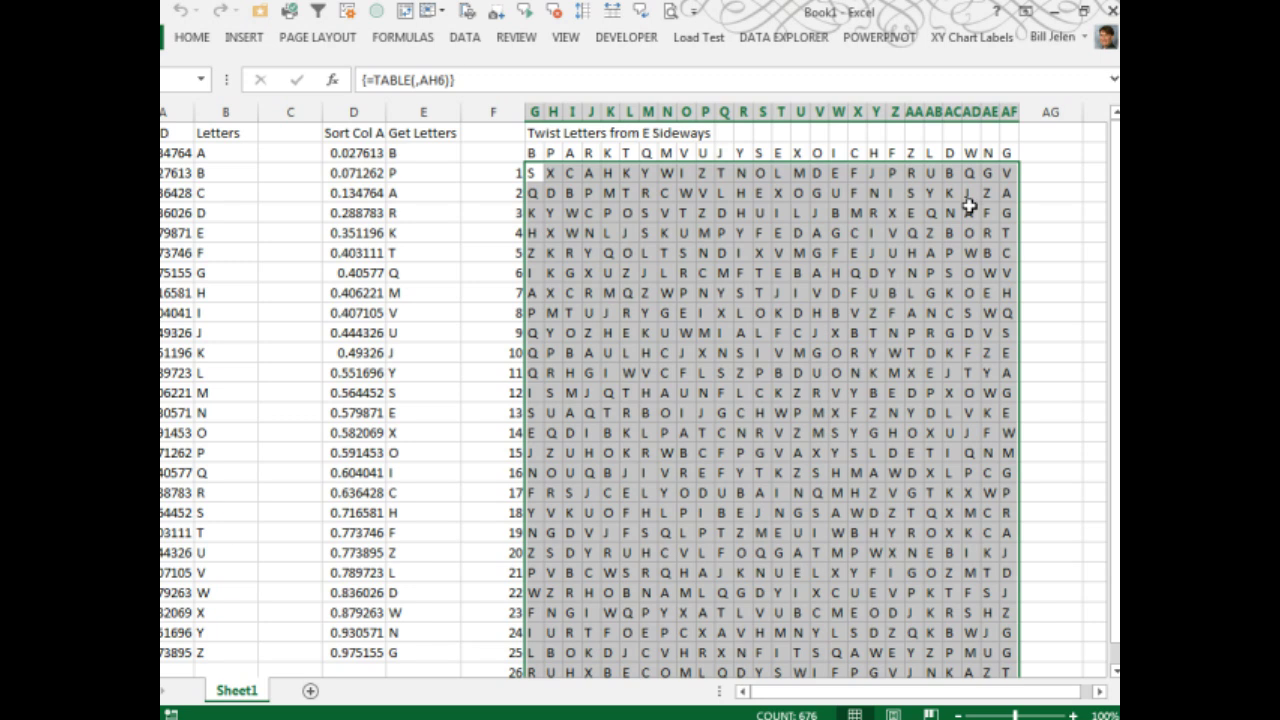
Replace INDEX($B$2:$B$27, with CHAR(64+ in E2's formula and fill it down the column.
{"action": "left_click", "coordinate": [403, 155]}
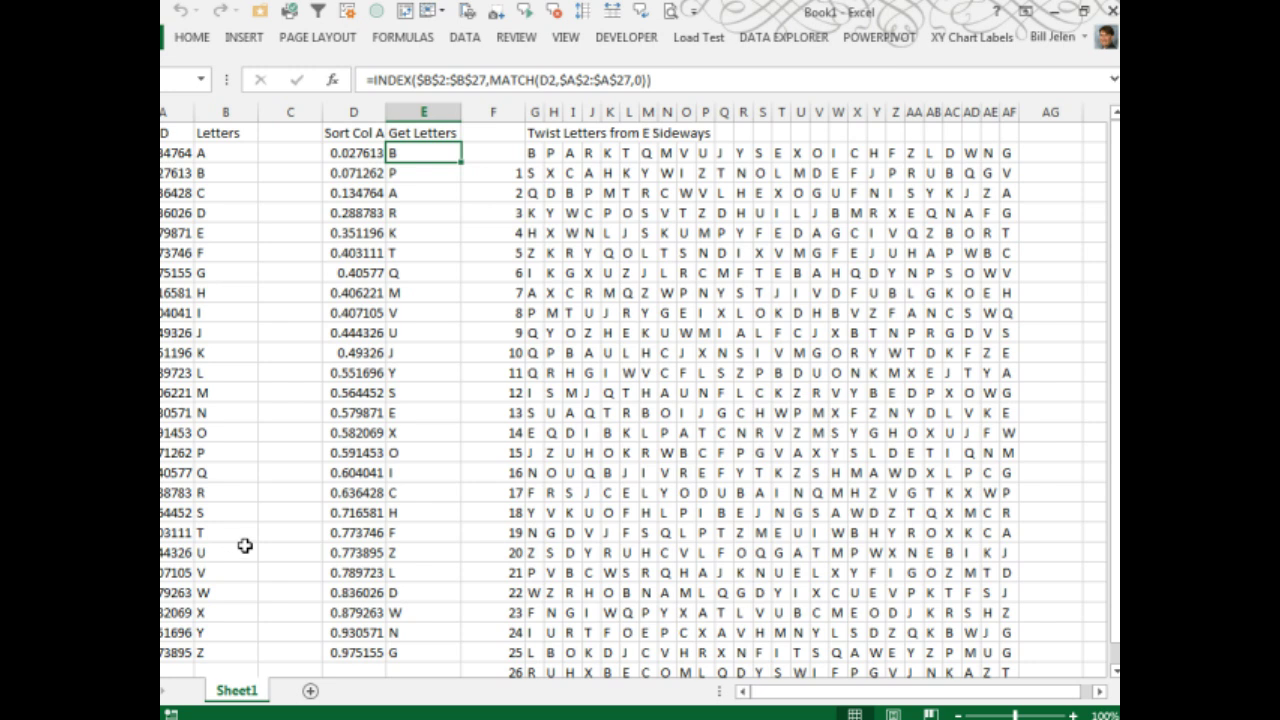
{"action": "key", "text": "F2"}
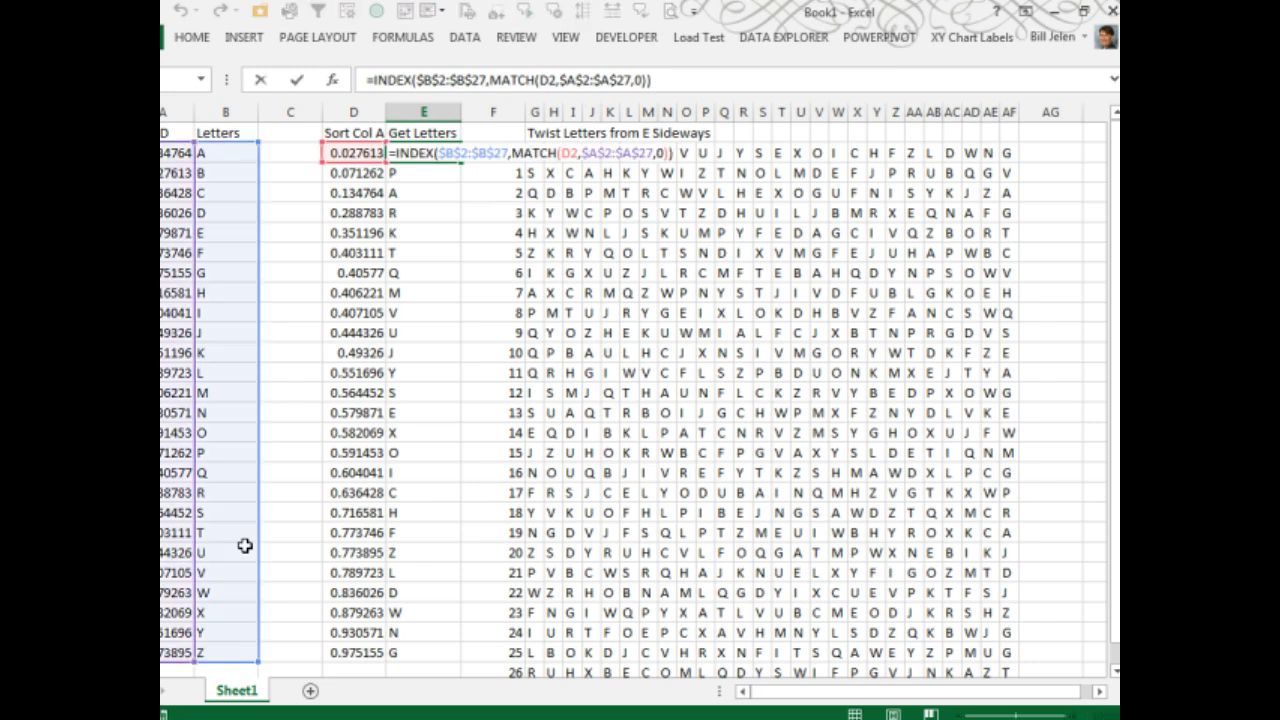
{"action": "key", "text": "End"}
{"action": "key", "text": "Left"}
{"action": "key", "text": "Left"}
{"action": "key", "text": "Left"}
{"action": "key", "text": "Left"}
{"action": "key", "text": "Left"}
{"action": "key", "text": "Left"}
{"action": "key", "text": "Left"}
{"action": "key", "text": "Left"}
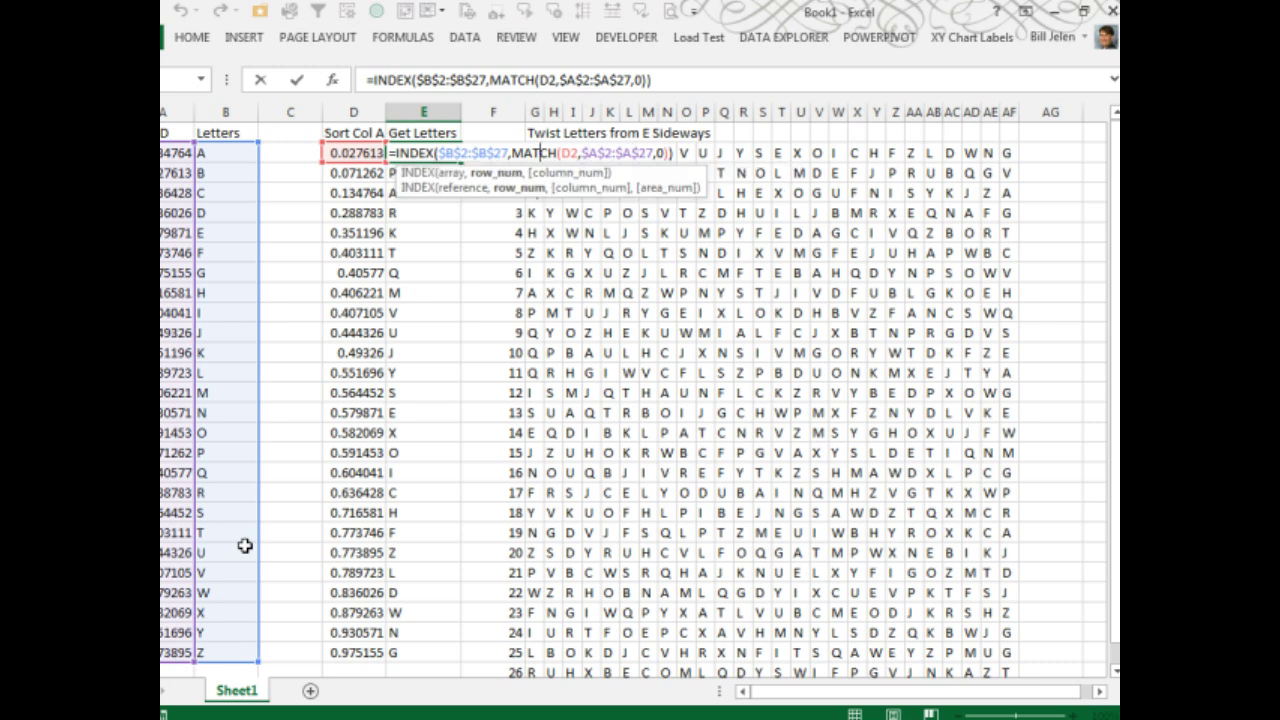
{"action": "key", "text": "shift+Left"}
{"action": "key", "text": "shift+Left"}
{"action": "key", "text": "shift+Left"}
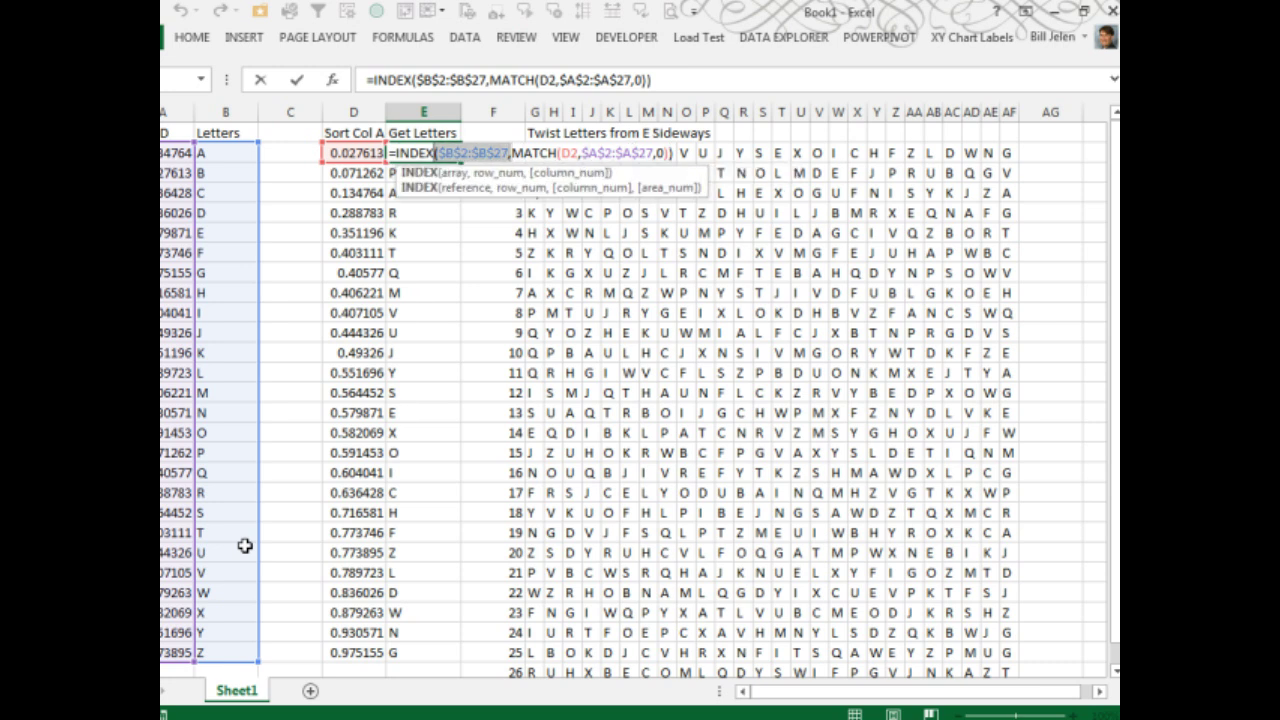
{"action": "key", "text": "shift+Left"}
{"action": "key", "text": "shift+Left"}
{"action": "key", "text": "shift+Left"}
{"action": "type", "text": "CHAR("}
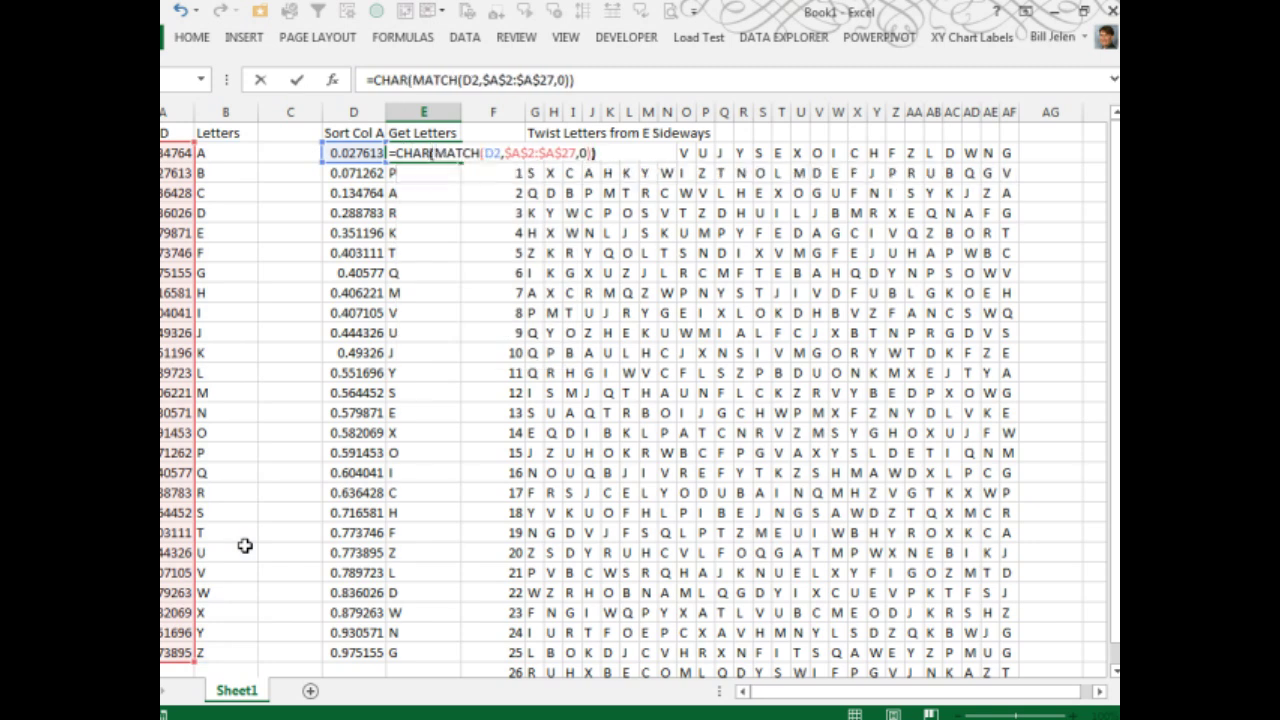
{"action": "type", "text": "64+"}
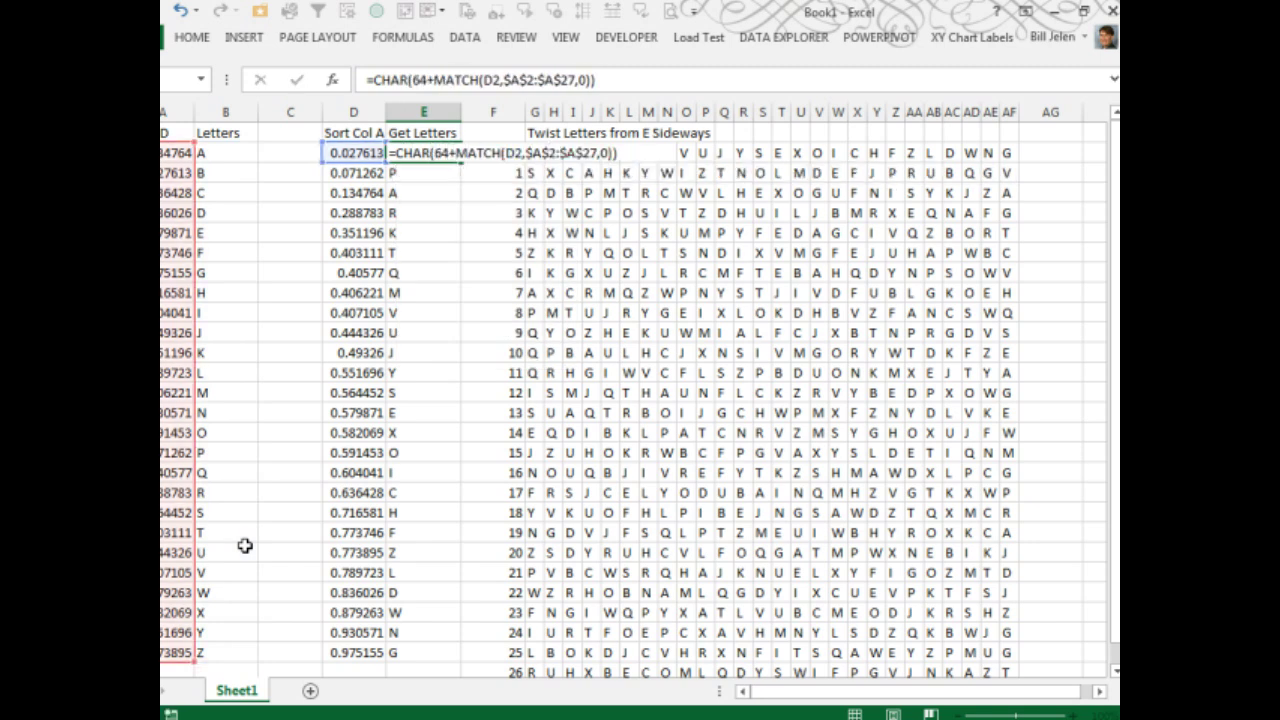
{"action": "key", "text": "ctrl+Return"}
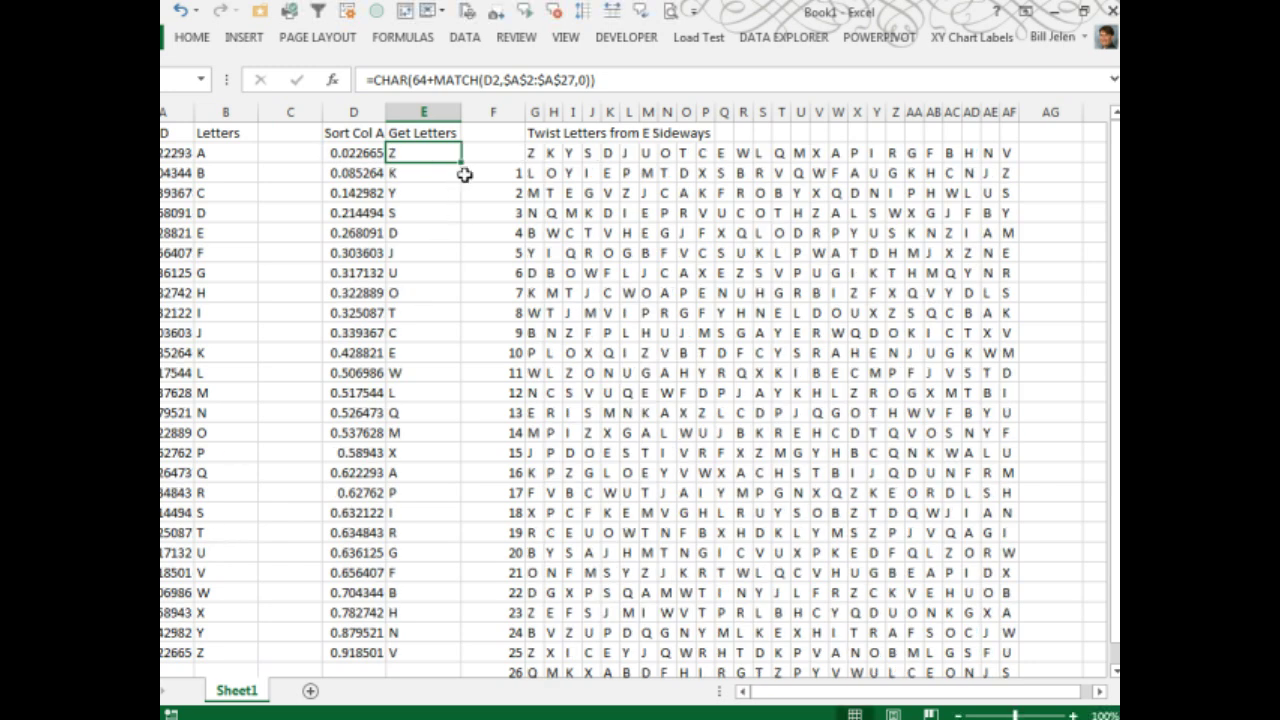
{"action": "double_click", "coordinate": [462, 162]}
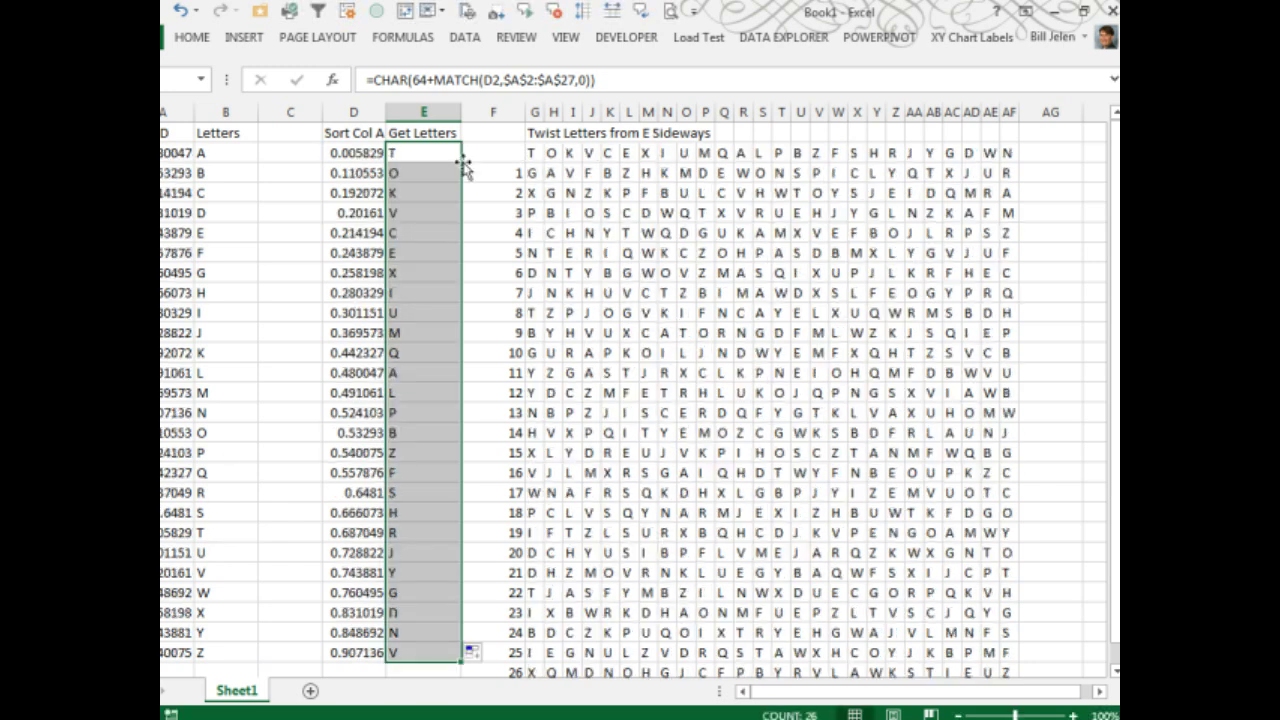
Clear the Letters column B2:B27 and recalculate with F9.
{"action": "left_click", "coordinate": [231, 153]}
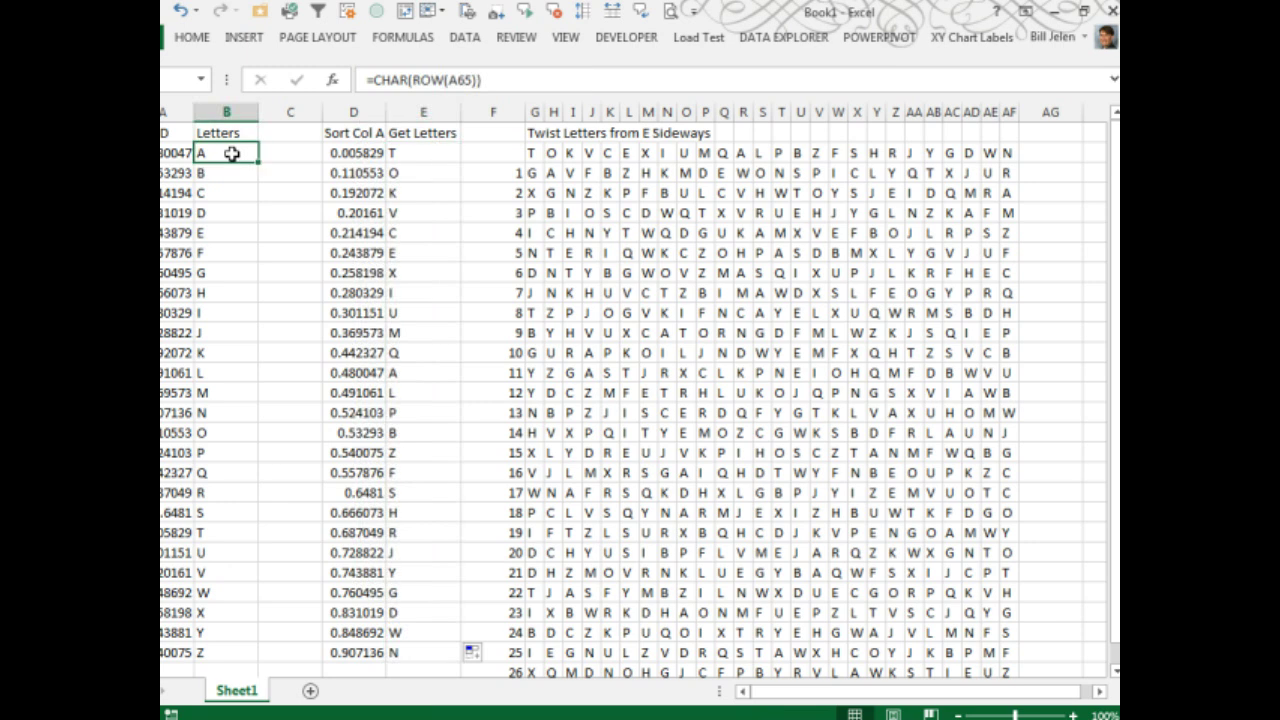
{"action": "key", "text": "ctrl+shift+Down"}
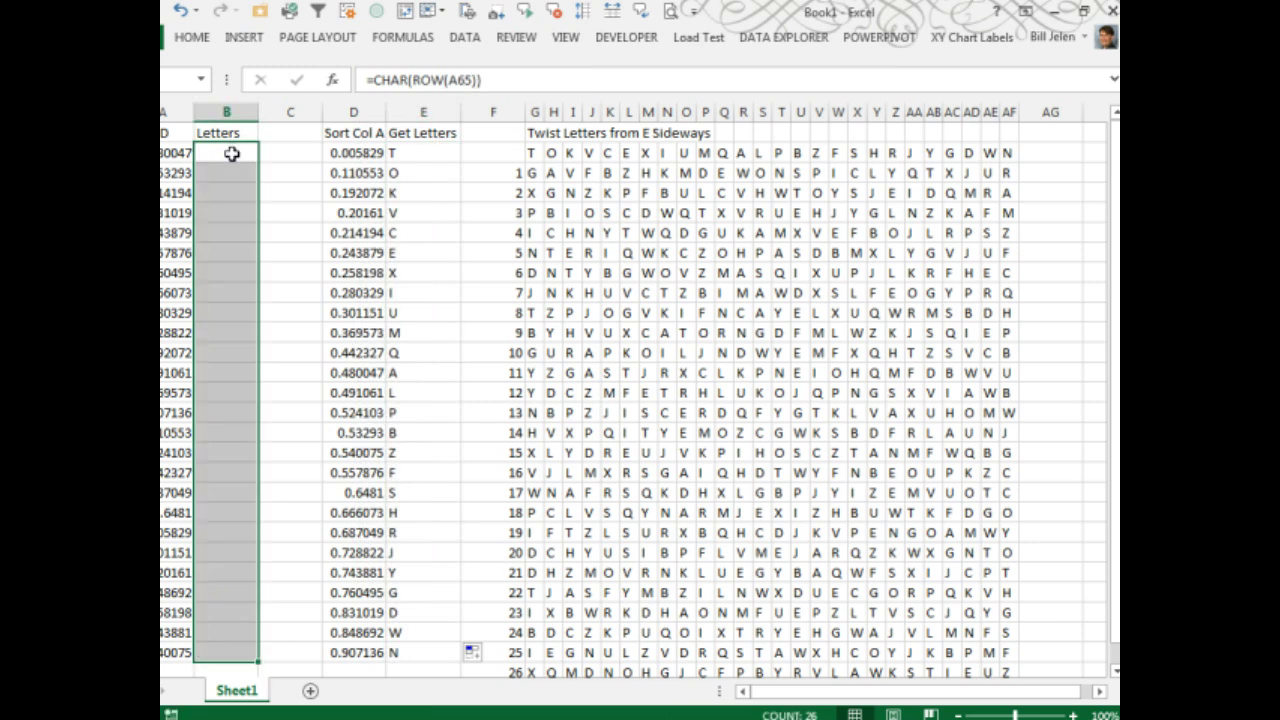
{"action": "key", "text": "Delete"}
{"action": "key", "text": "Left"}
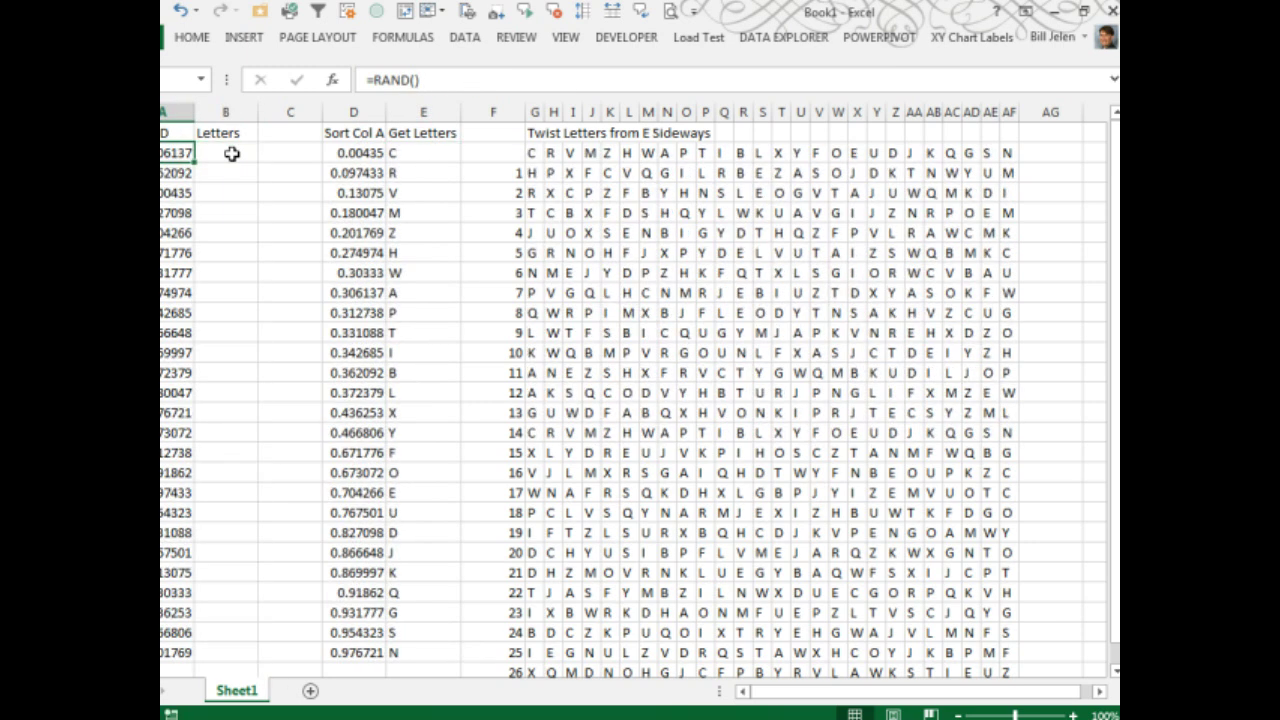
{"action": "key", "text": "F9"}
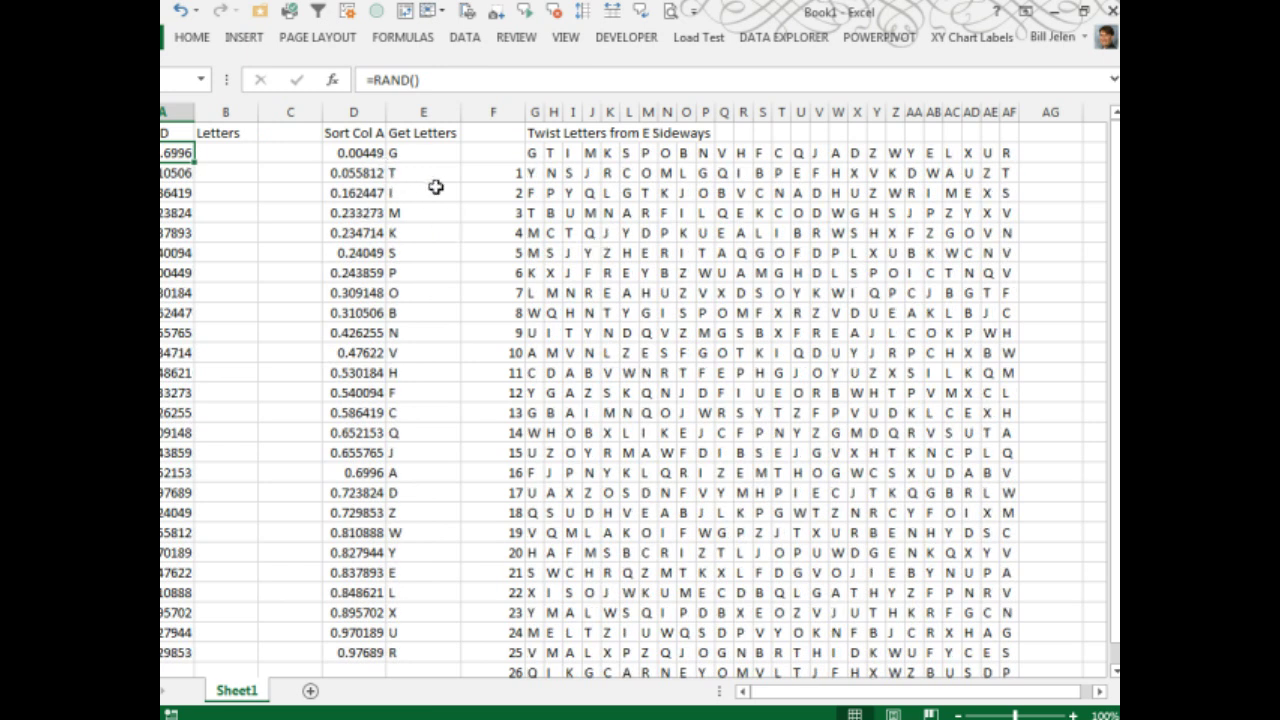